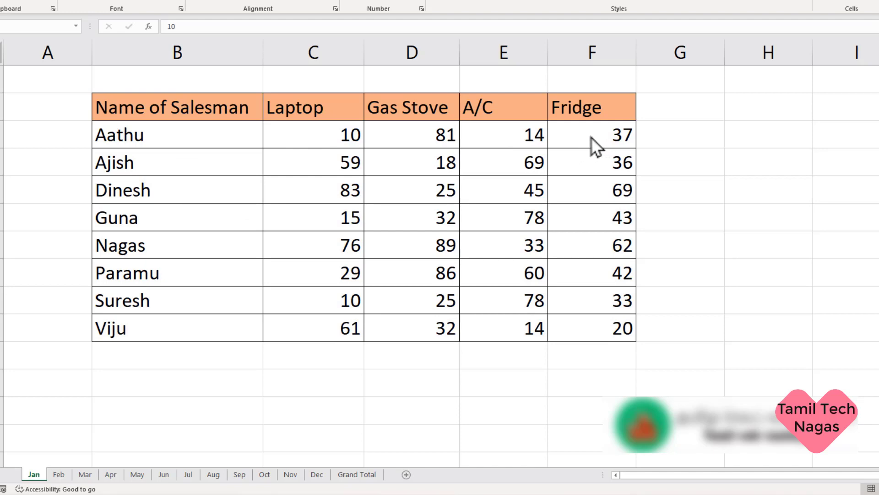
Step: Review the sales tables on the Feb, Mar and Dec sheets, and open the Grand Total sheet
left_click(59, 475)
left_click(86, 475)
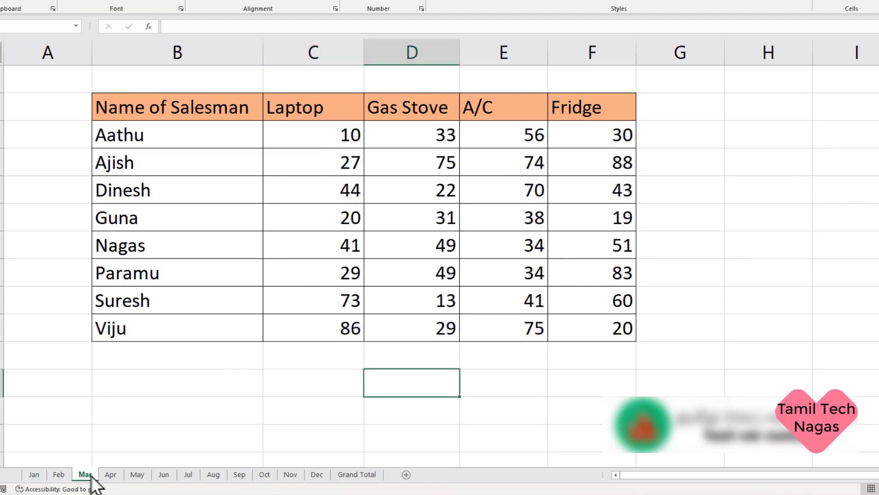
left_click(317, 475)
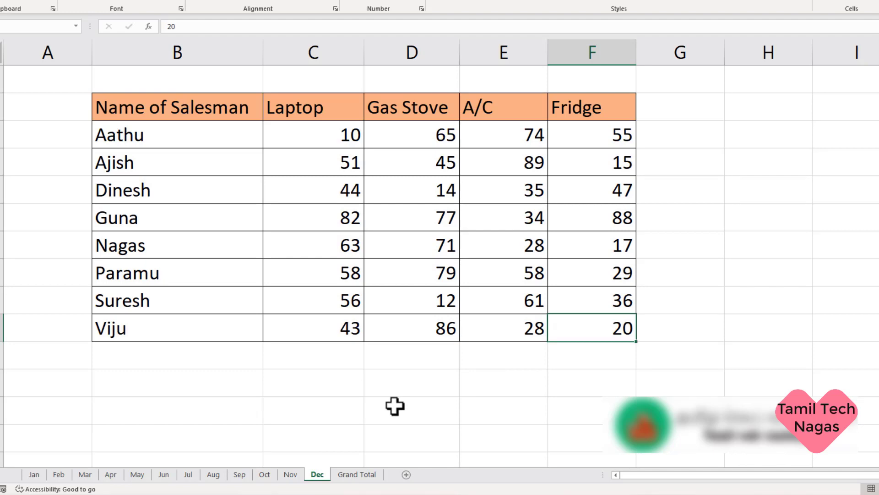
left_click(356, 474)
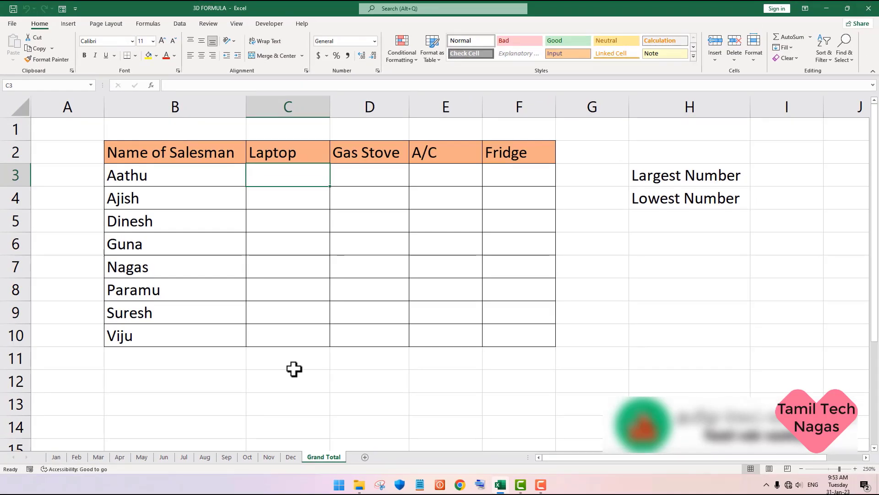
left_click(180, 24)
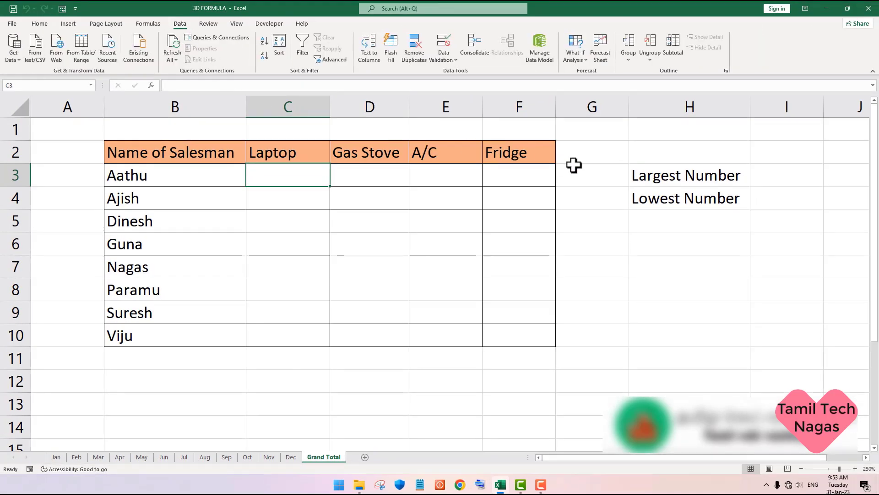
left_click(476, 48)
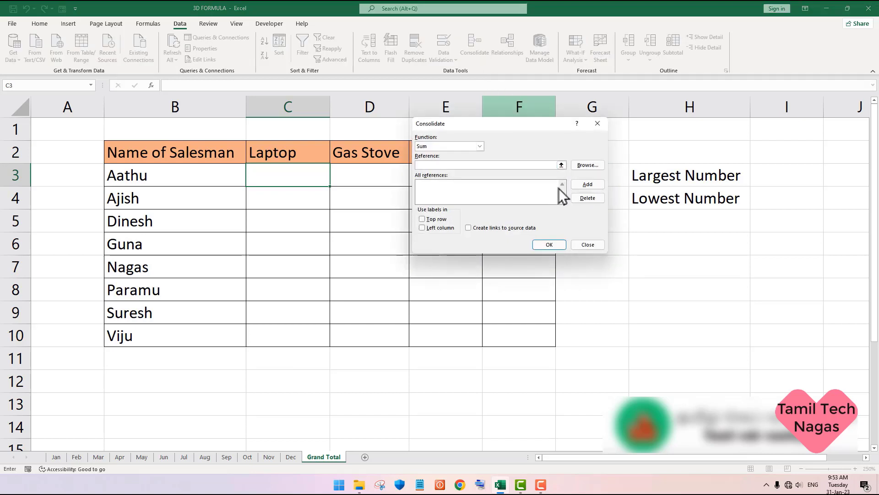
left_click(598, 123)
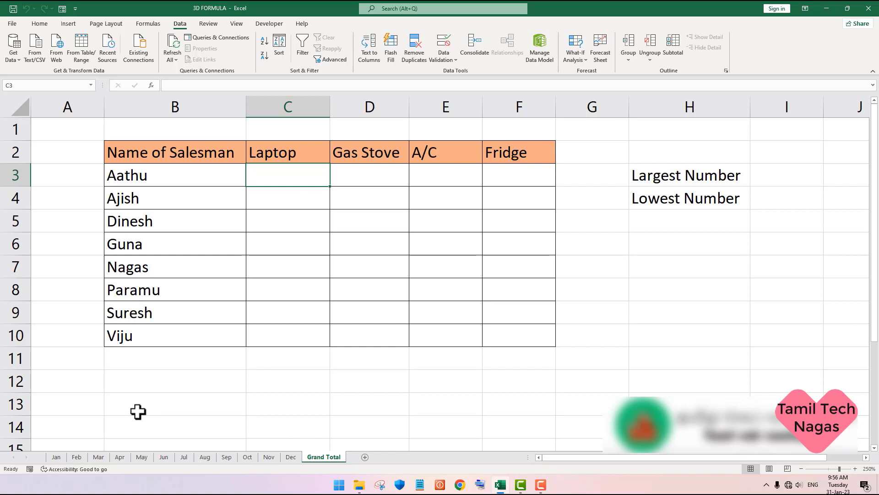
Step: Compare the table layout from B3 to F10 on the Jan, Feb and Dec sheets, and return to the Grand Total sheet
left_click(55, 457)
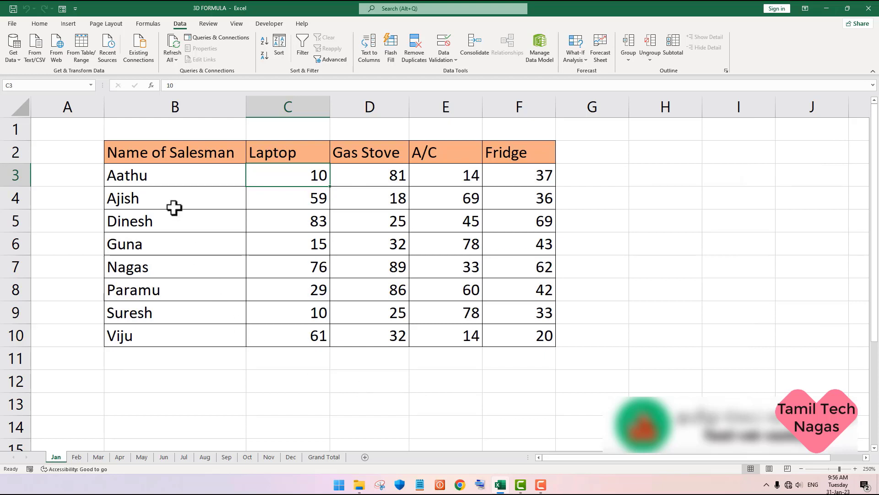
left_click(188, 180)
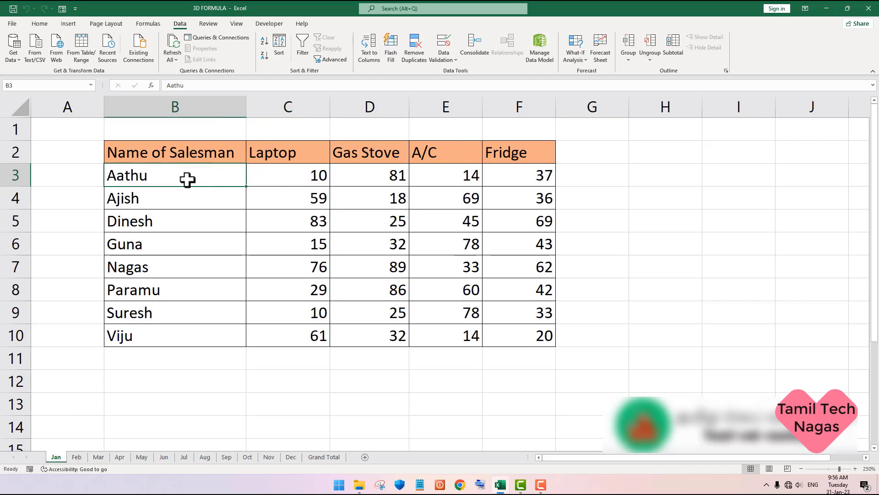
left_click(510, 336)
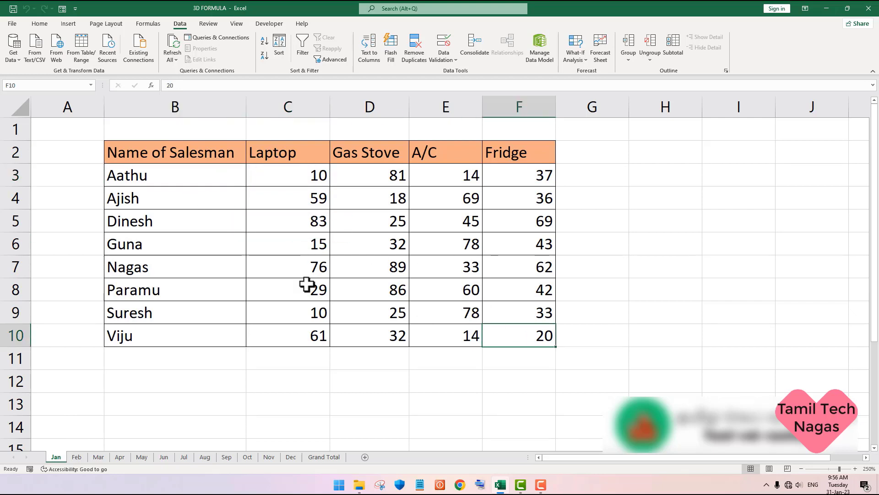
left_click(84, 460)
left_click(188, 180)
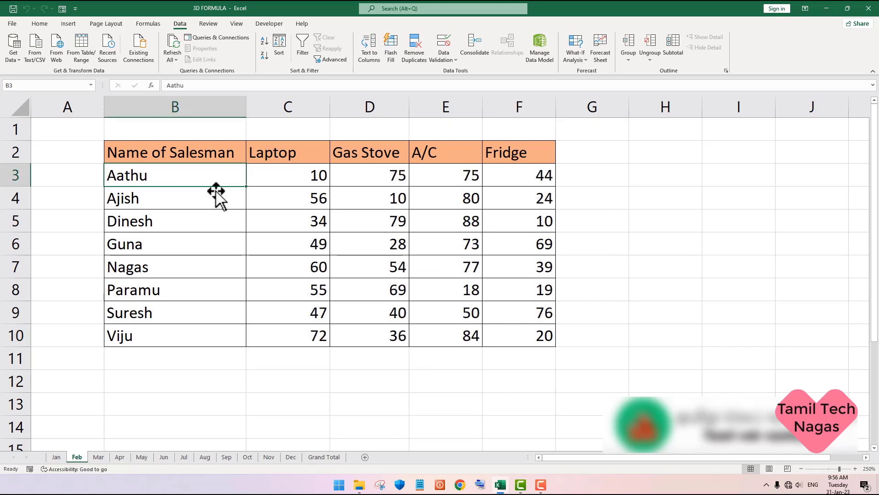
left_click(542, 335)
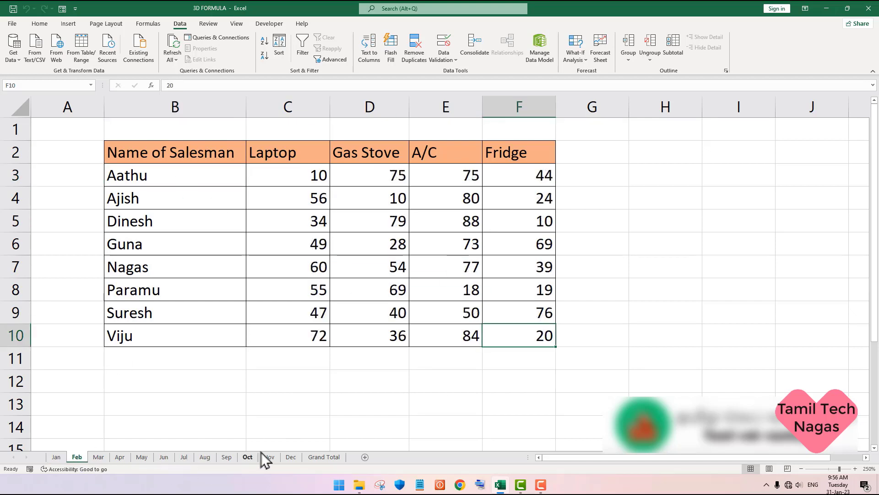
left_click(291, 457)
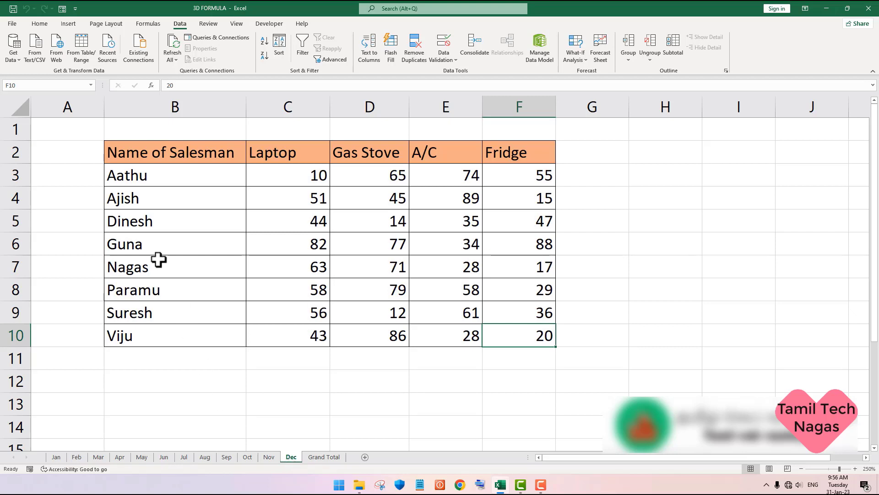
left_click(175, 181)
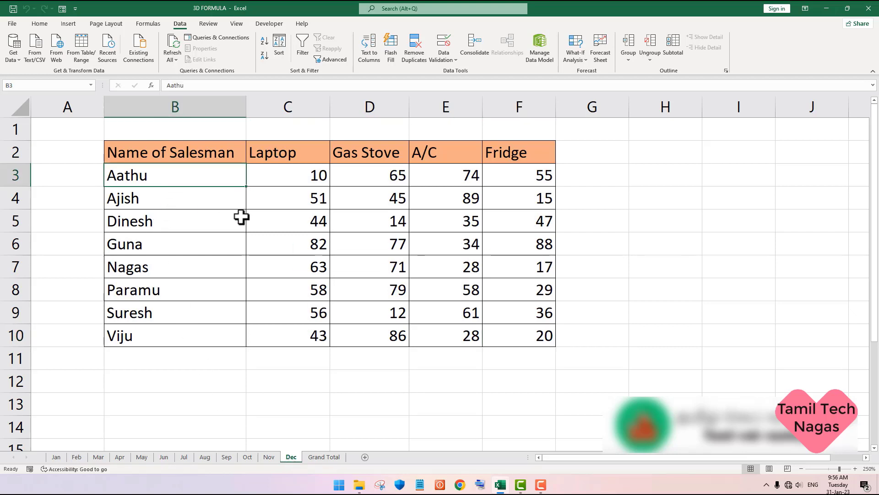
left_click(518, 335)
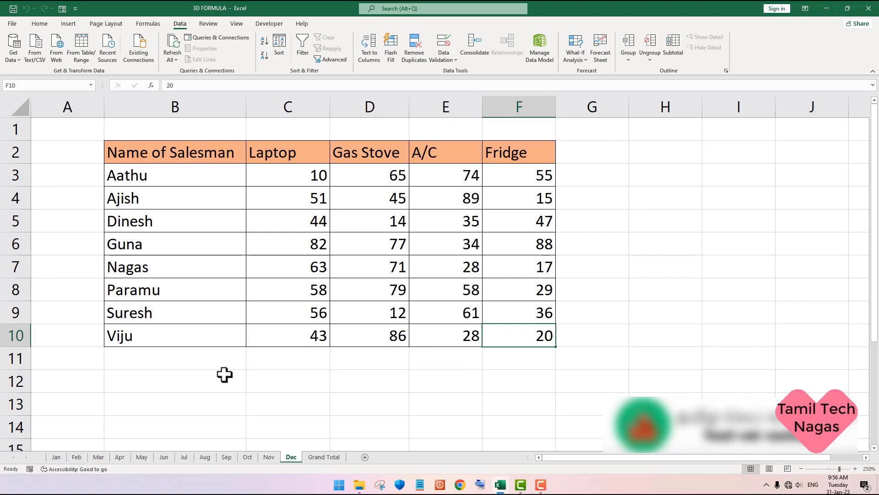
left_click(322, 457)
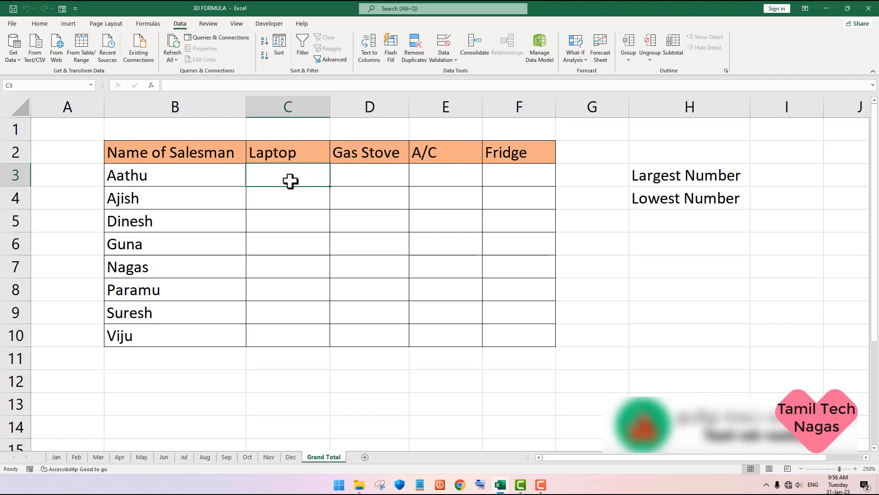
Step: Enter a SUM formula in C3 that adds cell C3 across the Jan to Dec sheets, picking the sheets and cell as references
type("=sum")
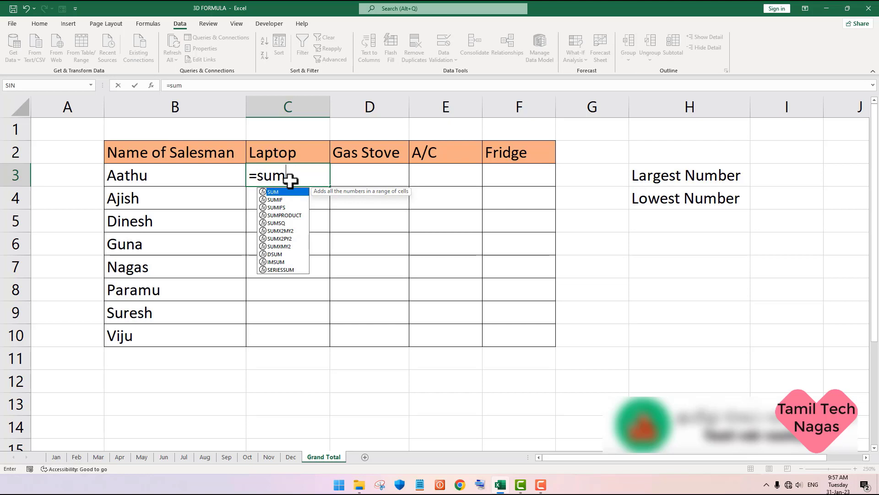
type("(")
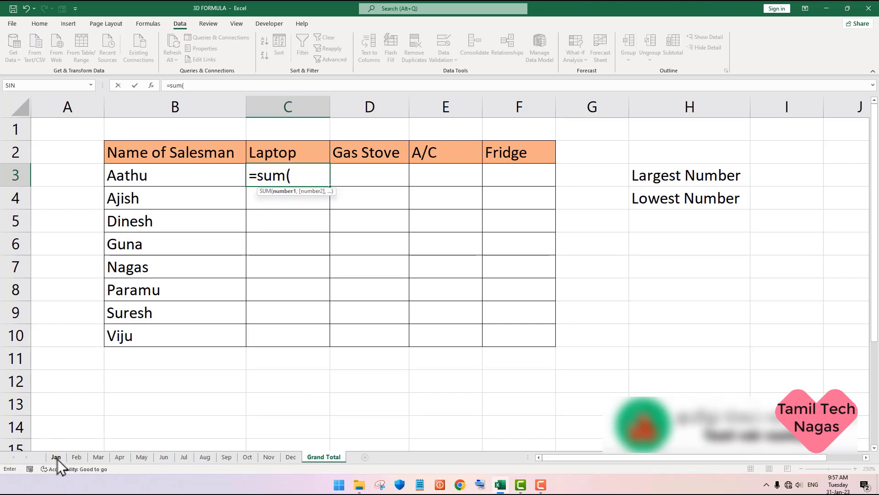
left_click(57, 459)
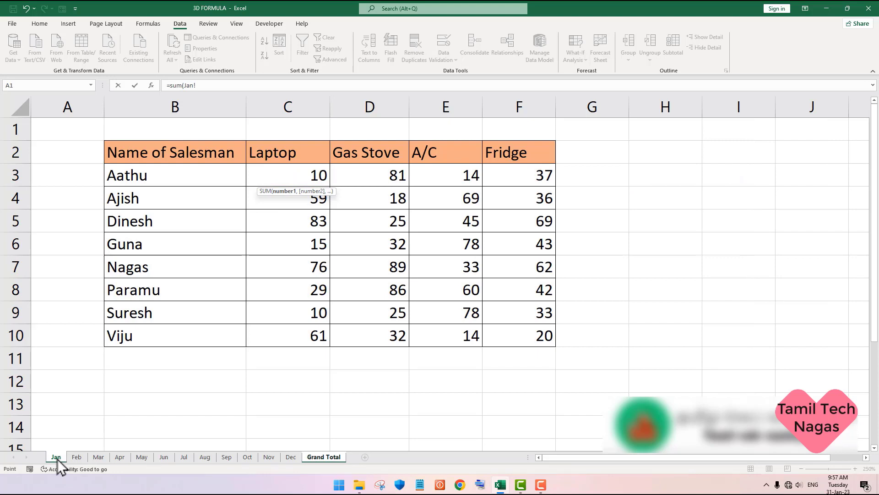
left_click(288, 457, "shift")
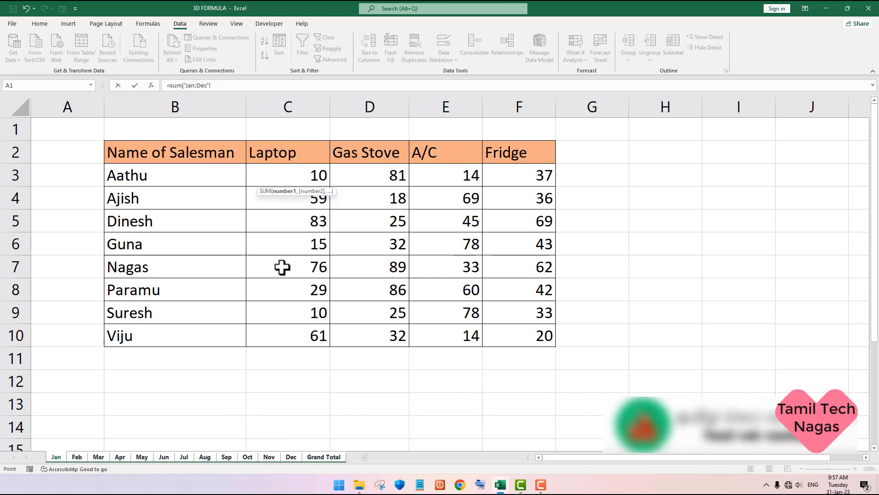
left_click(290, 178)
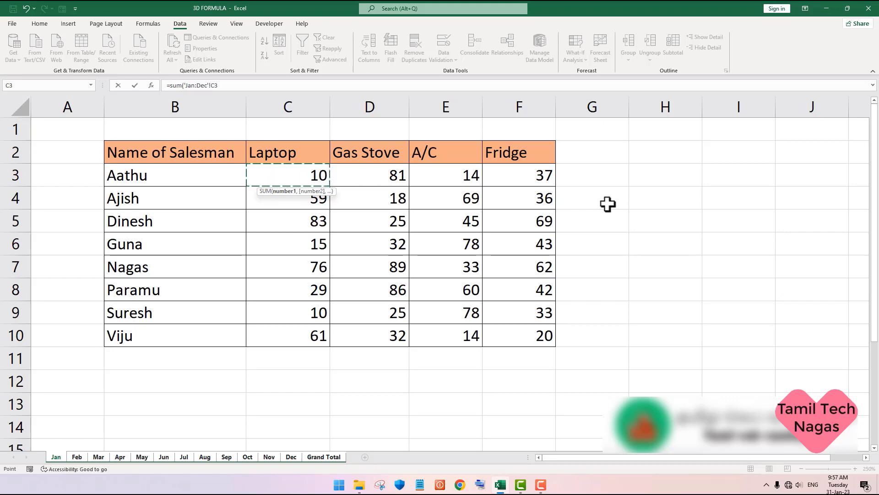
key("Return")
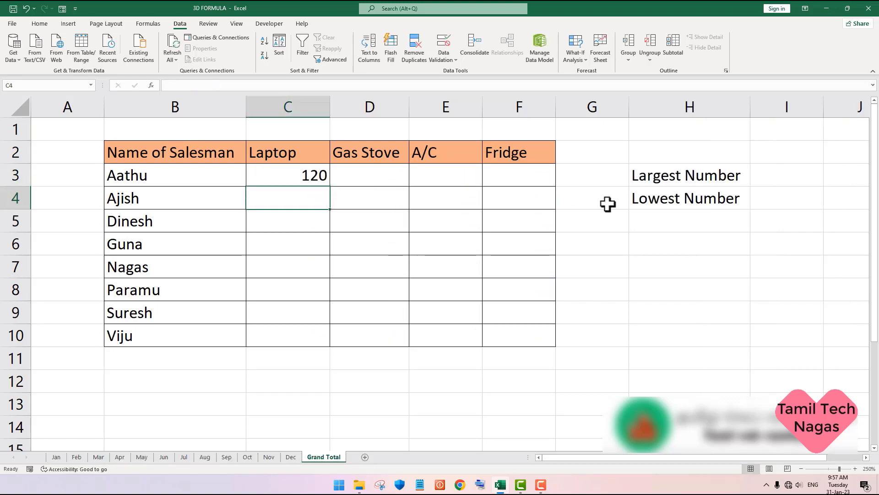
Step: Clear C3 on the Grand Total sheet and write the formula =sum(Jan:Dec!C3) in it by hand
key("Up")
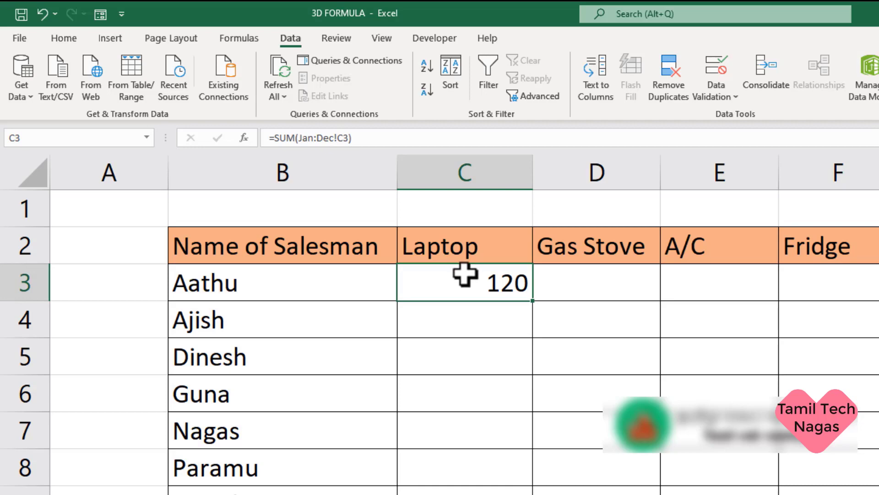
key("Delete")
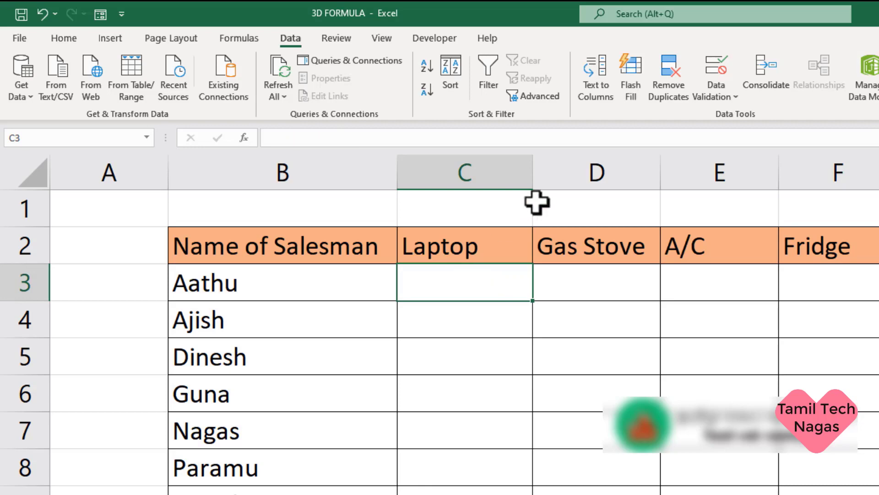
type("=sum")
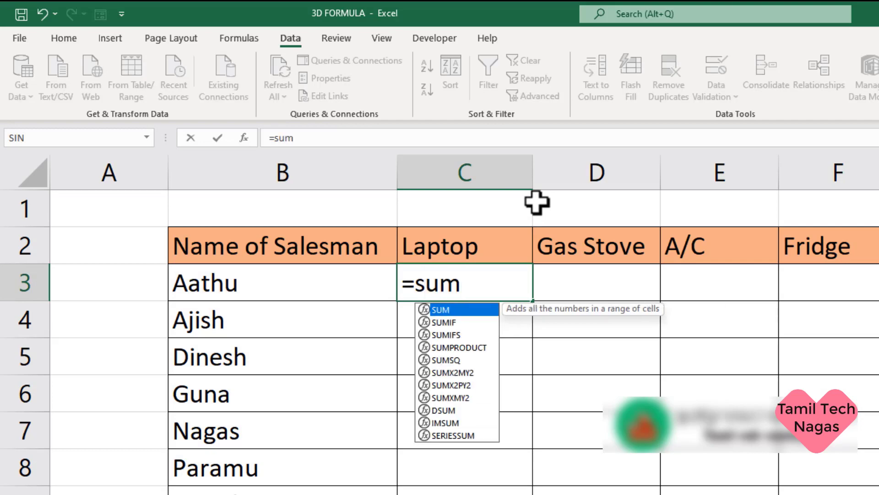
type("(J")
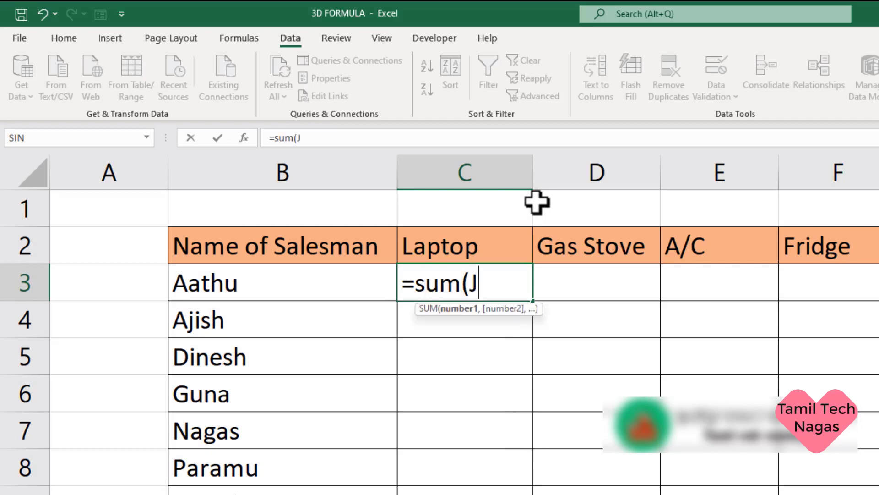
type("an:")
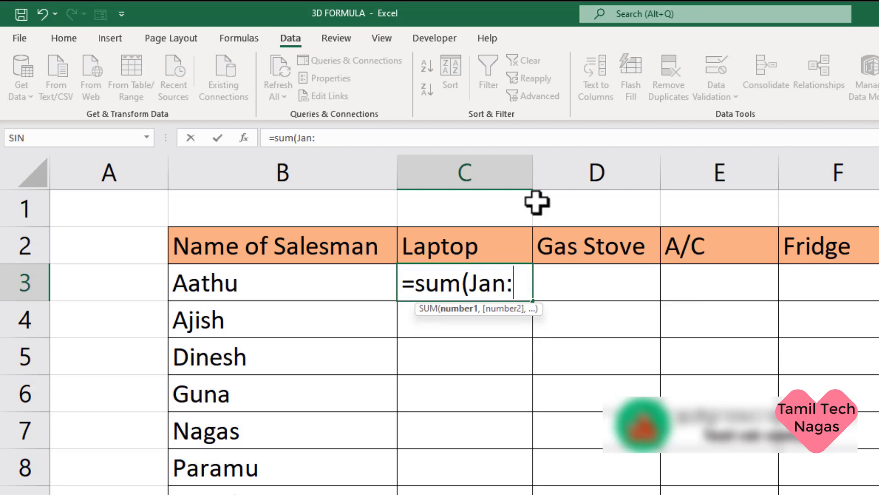
type("Dec")
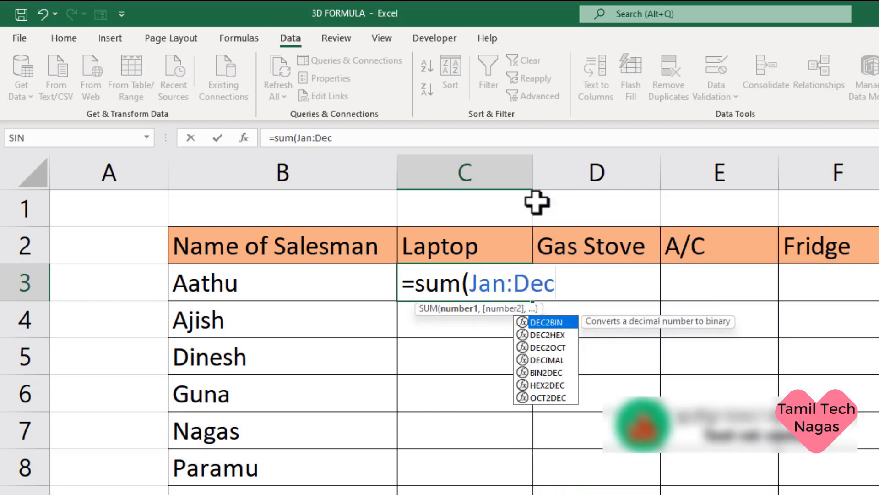
type("!")
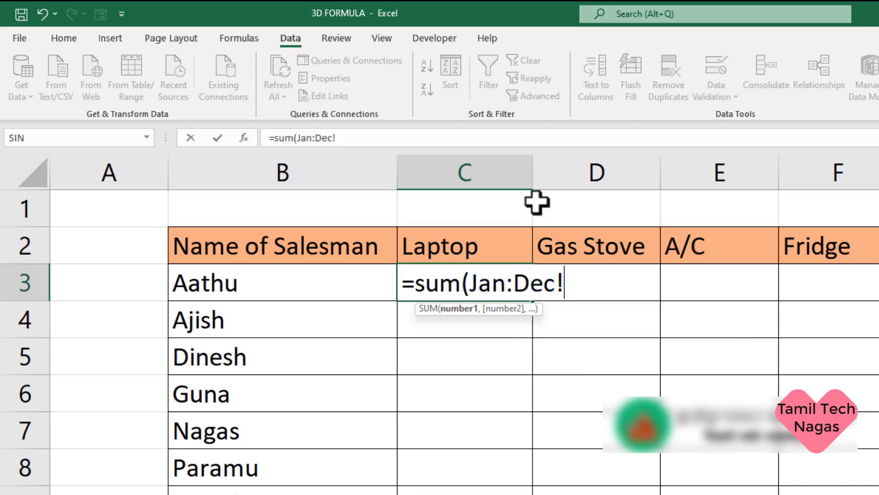
type("C3)")
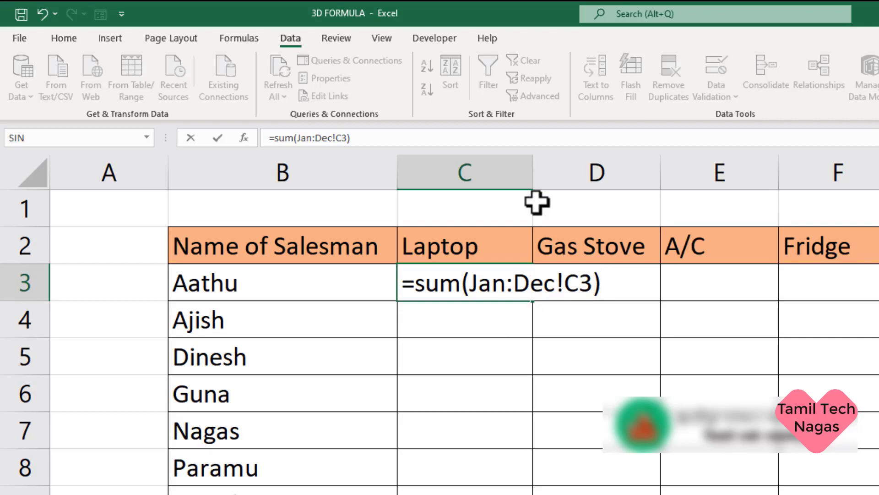
key("Return")
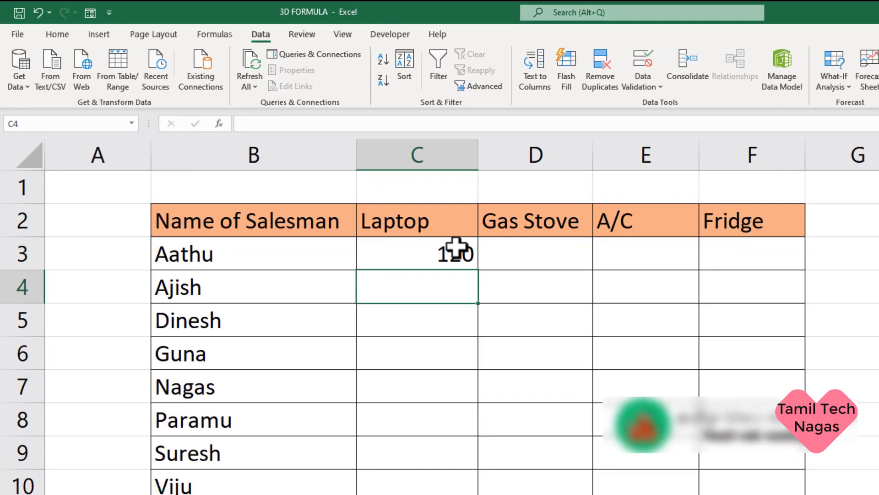
Step: Fill the C3 formula down to row 10 and across to column F, and check the formulas in F10 and C3
left_click(510, 280)
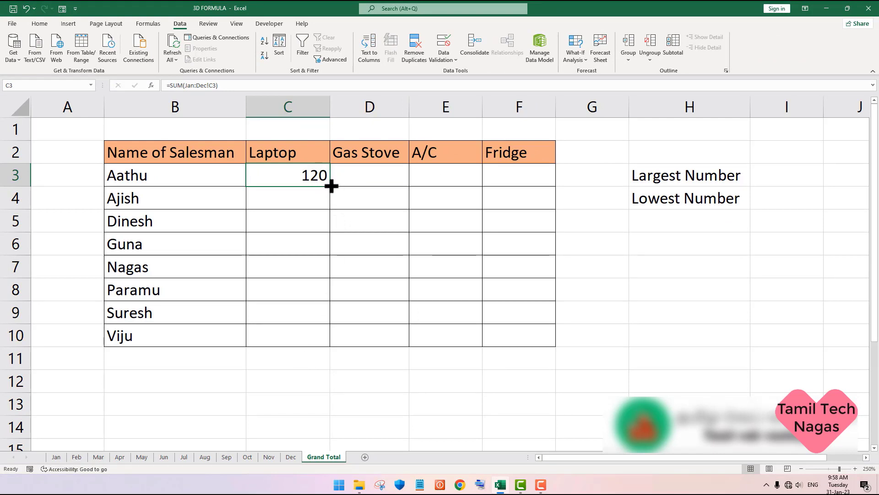
left_click_drag(330, 186, 341, 347)
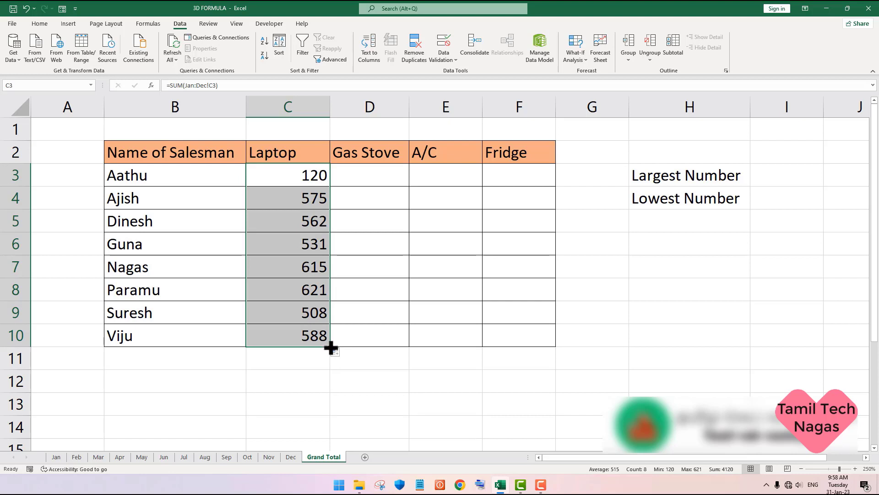
left_click_drag(330, 346, 533, 348)
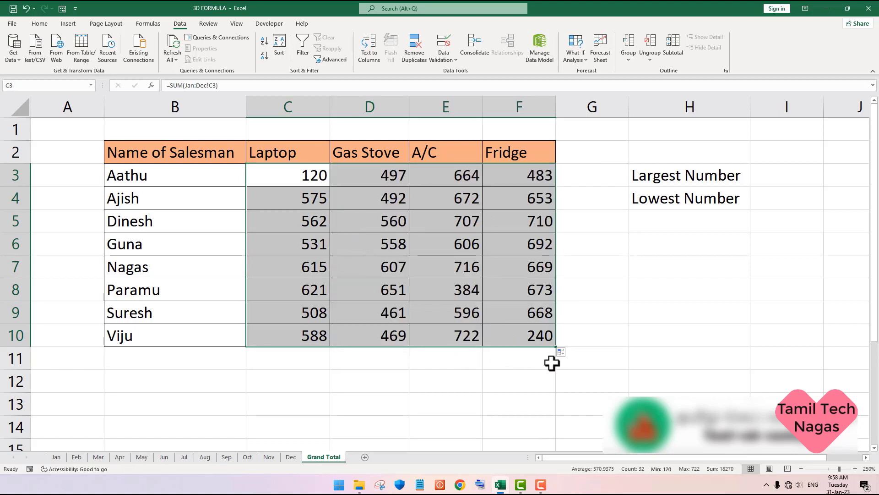
left_click(544, 342)
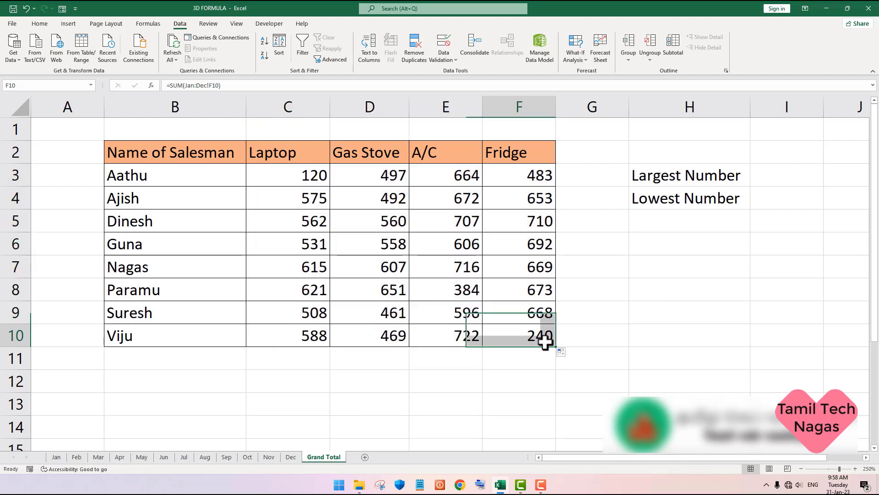
left_click(308, 179)
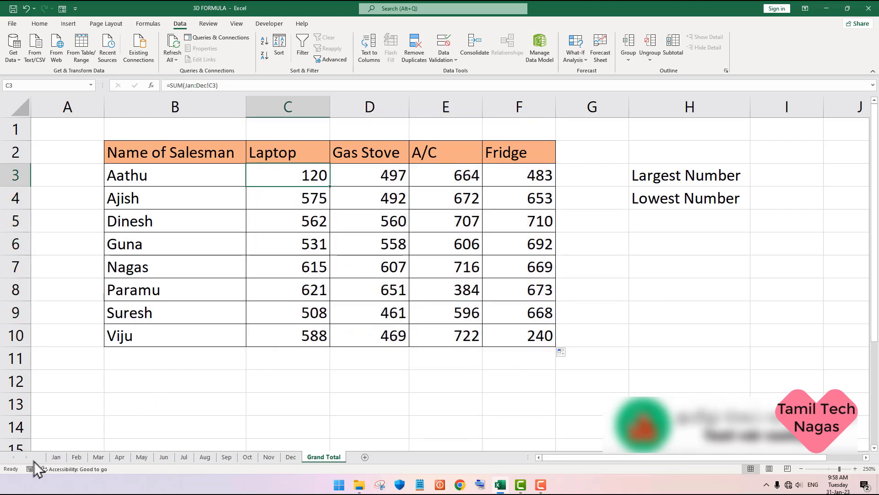
Step: Compare cells C3 and F10 across the Jan, Jul and Dec sheets with the same cells on the Grand Total sheet
left_click(59, 457)
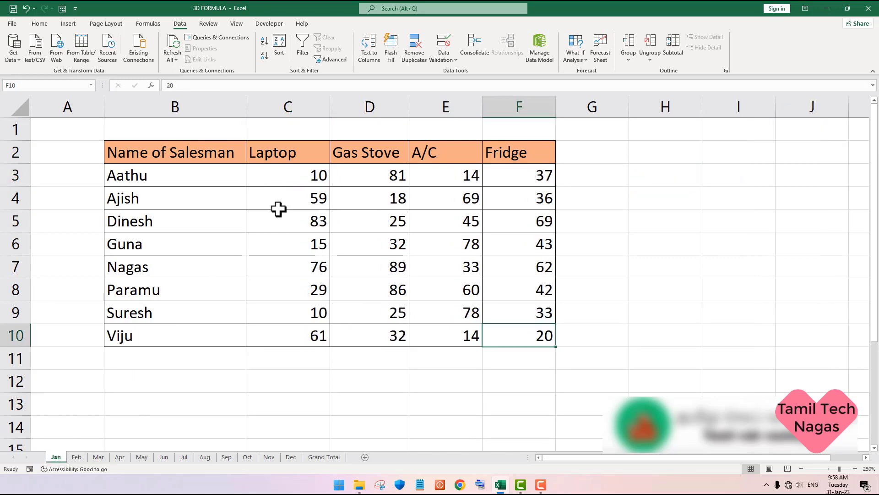
left_click(287, 182)
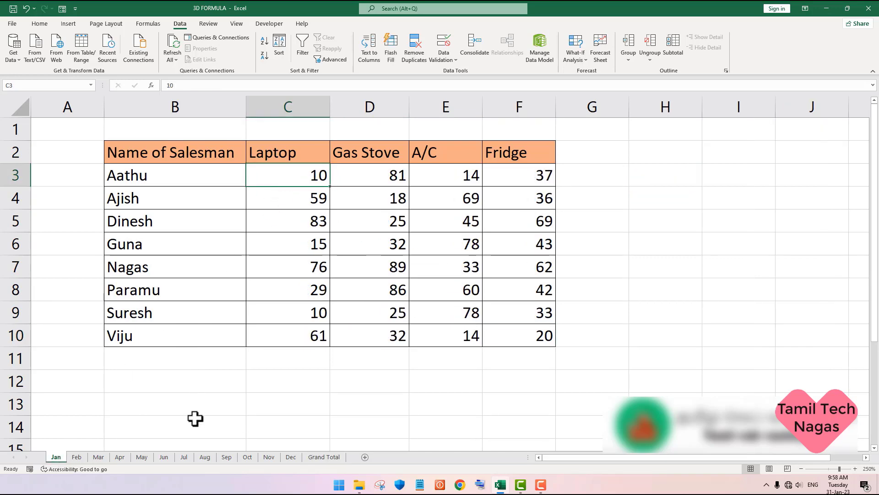
left_click(184, 457)
left_click(307, 178)
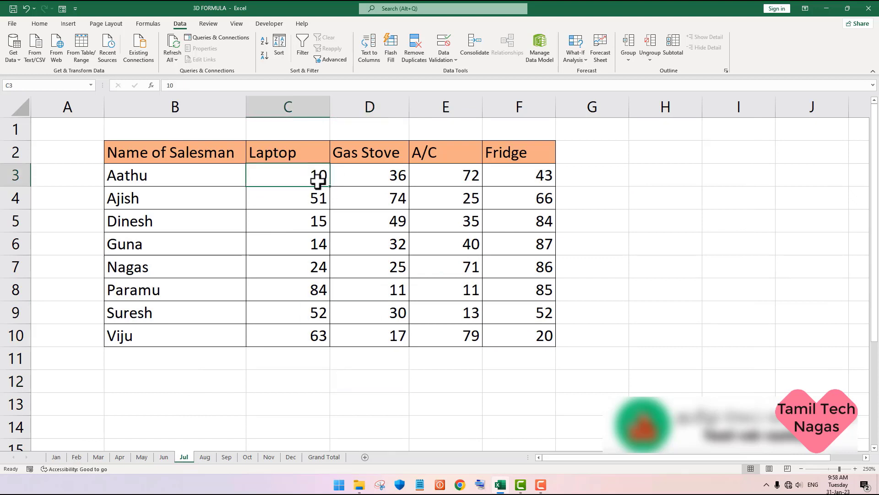
left_click(528, 338)
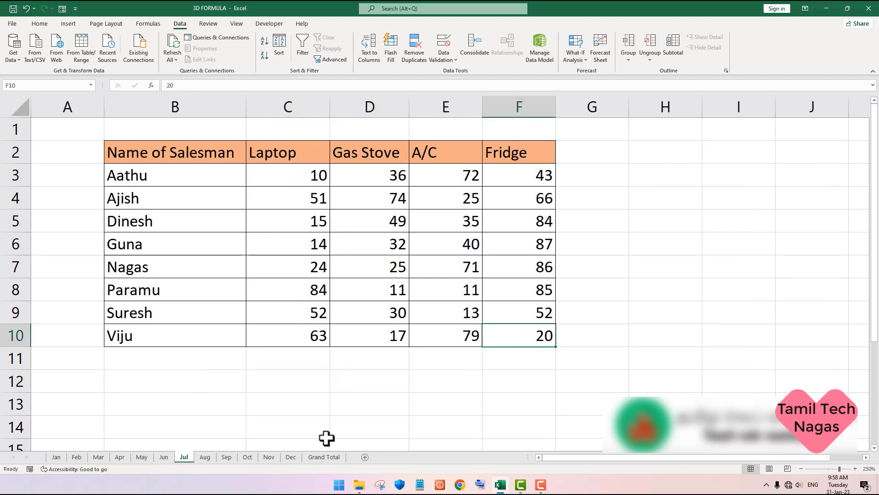
left_click(292, 457)
left_click(314, 177)
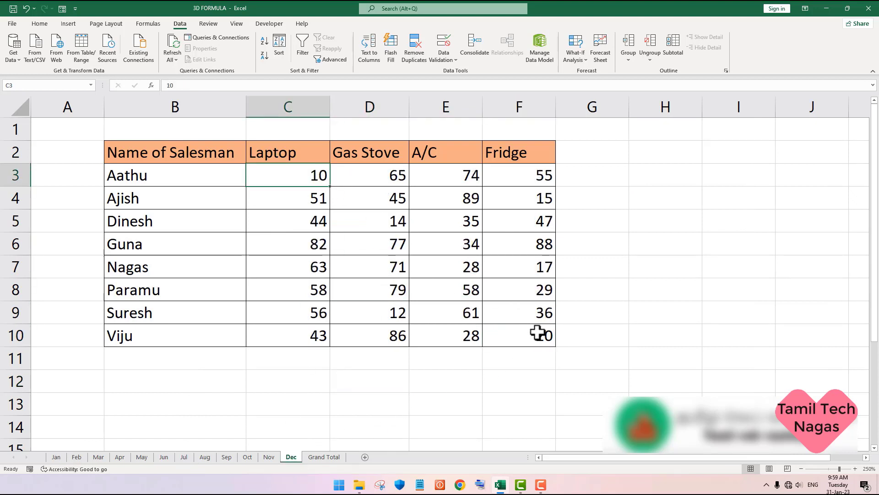
left_click(540, 336)
left_click(324, 457)
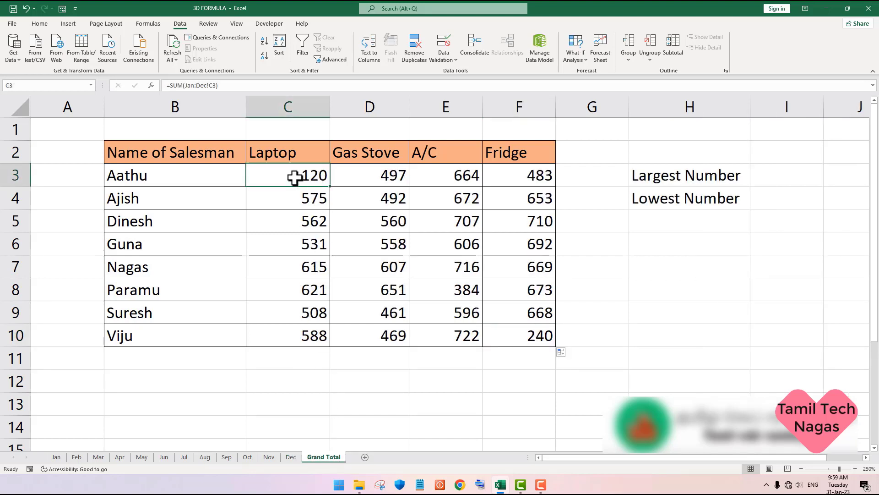
left_click(534, 332)
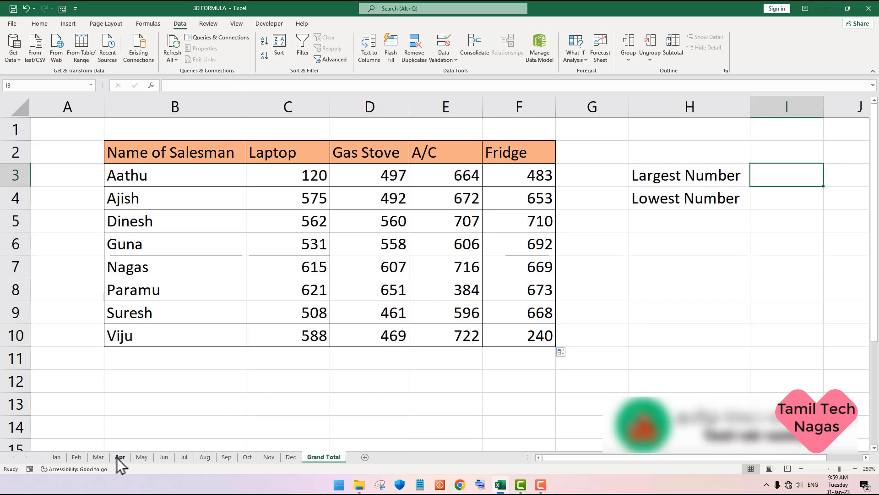
Step: Move the Apr, May and Jun sheets together to after Grand Total, and check the totals in C3 and F10 there
left_click(120, 457)
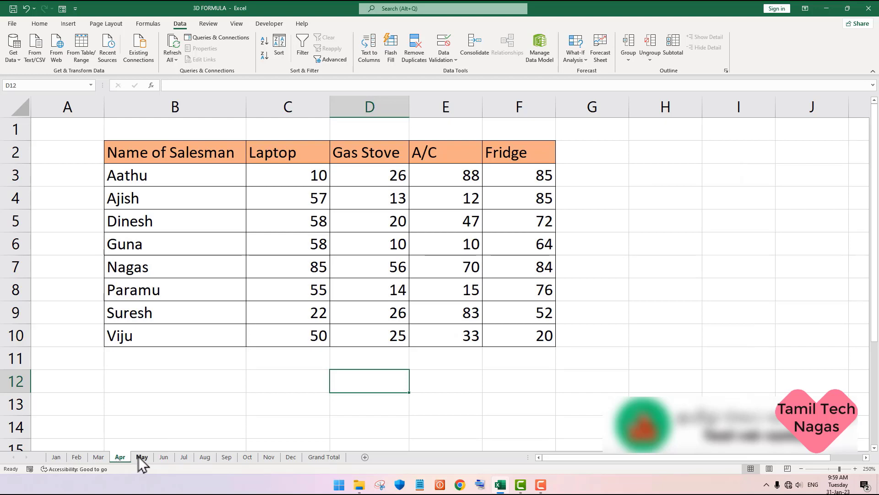
left_click(138, 456, "shift")
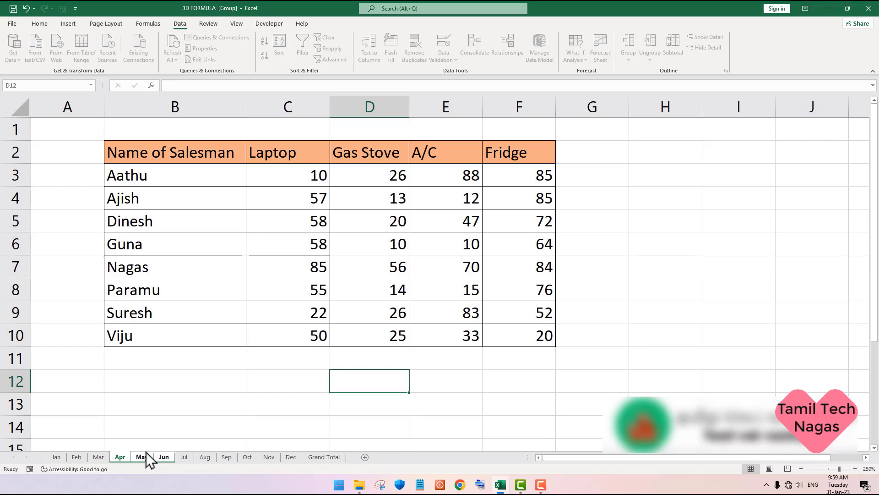
mouse_move(146, 457)
left_mouse_down()
mouse_move(187, 409)
mouse_move(334, 412)
mouse_move(365, 435)
left_mouse_up()
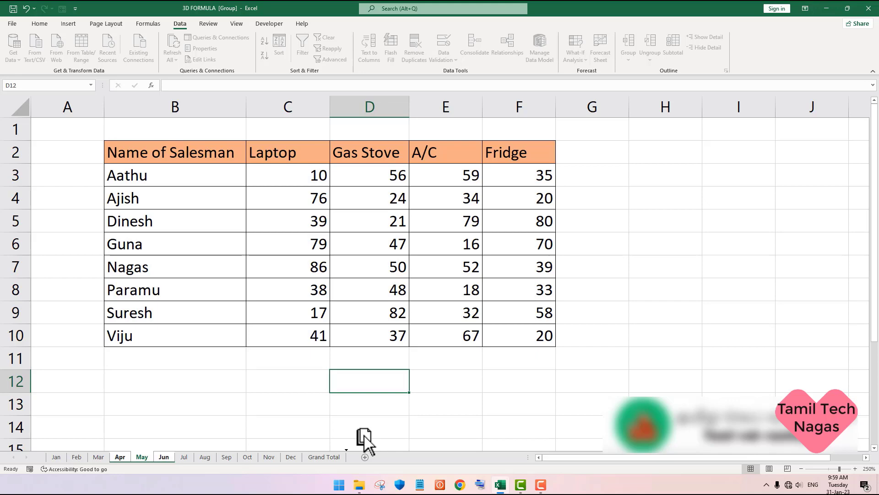
left_click_drag(366, 438, 361, 440)
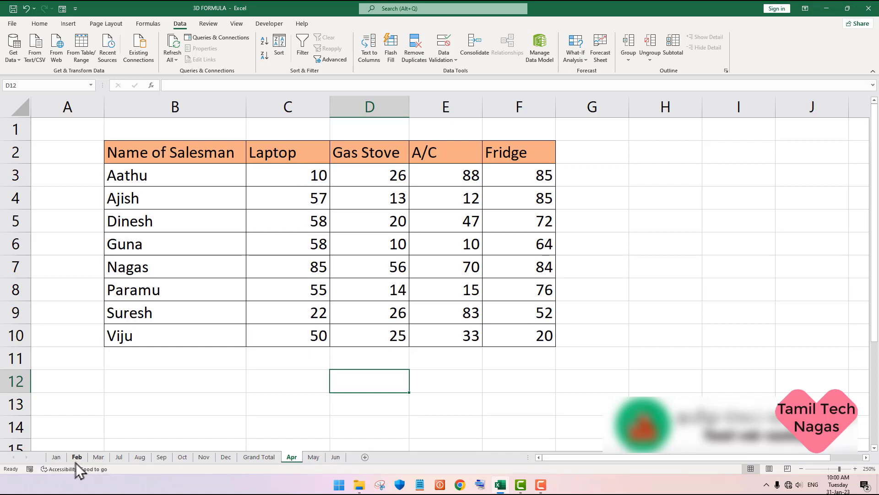
left_click(249, 457)
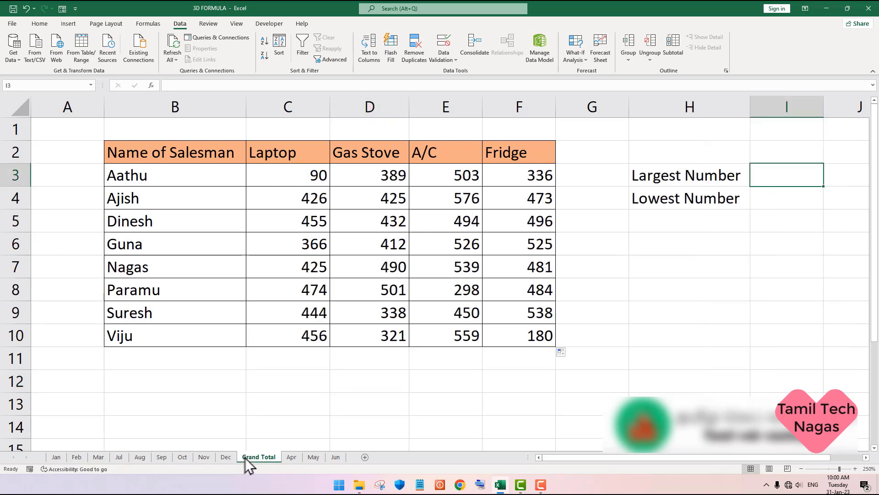
left_click(289, 176)
left_click(512, 335)
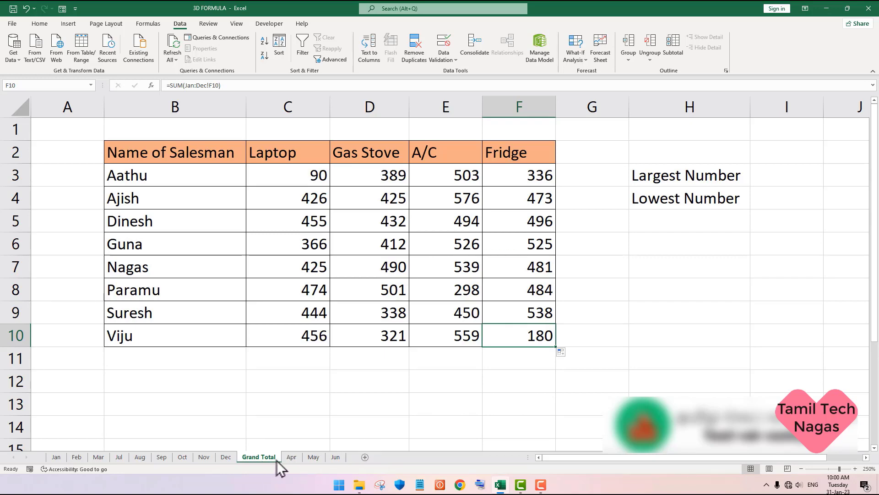
Step: Move the Apr, May and Jun sheets back between Mar and Jul, and recheck C3 and F10 on the Grand Total sheet
left_click(296, 457)
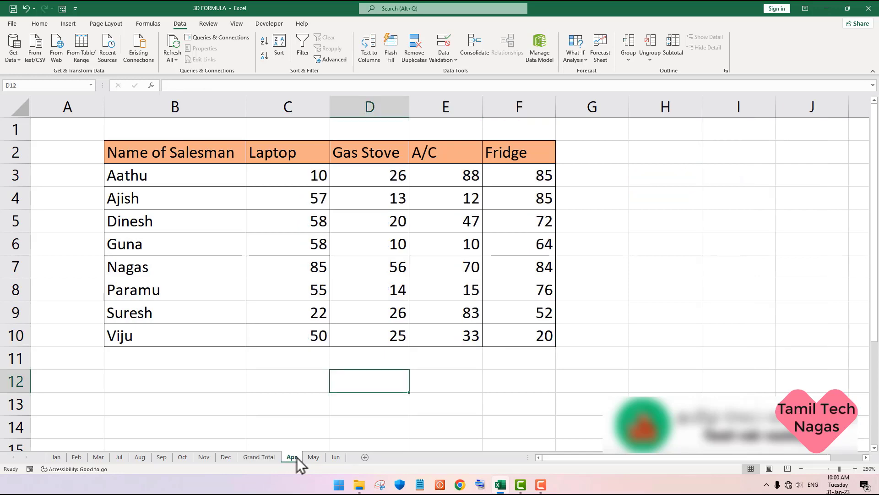
left_click(315, 458, "shift")
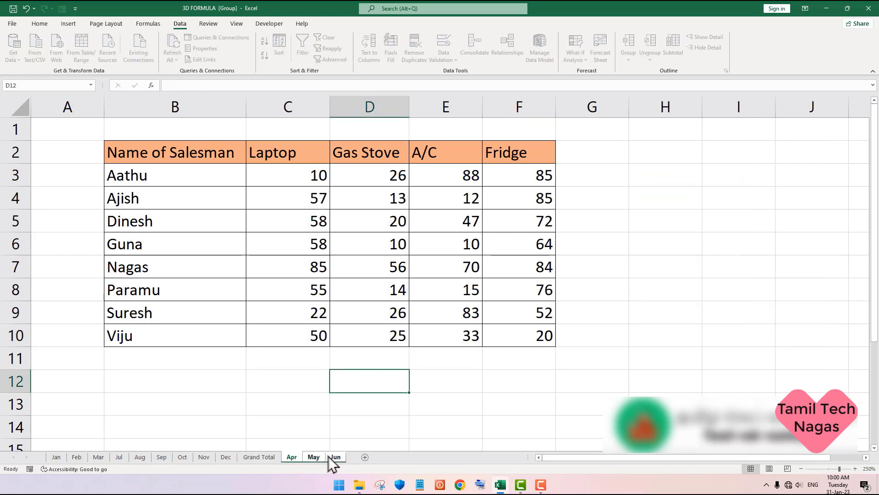
left_click(317, 445)
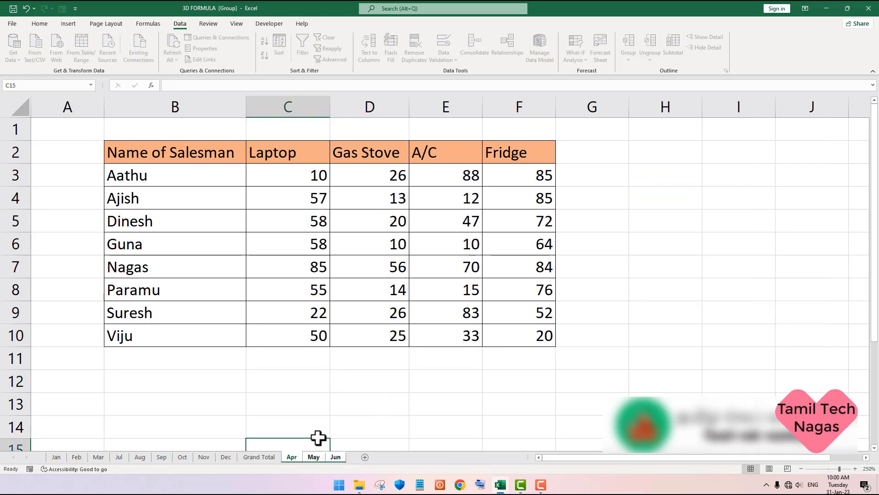
mouse_move(319, 438)
left_mouse_down()
mouse_move(316, 427)
mouse_move(222, 420)
mouse_move(138, 427)
mouse_move(117, 440)
left_mouse_up()
left_click(316, 459)
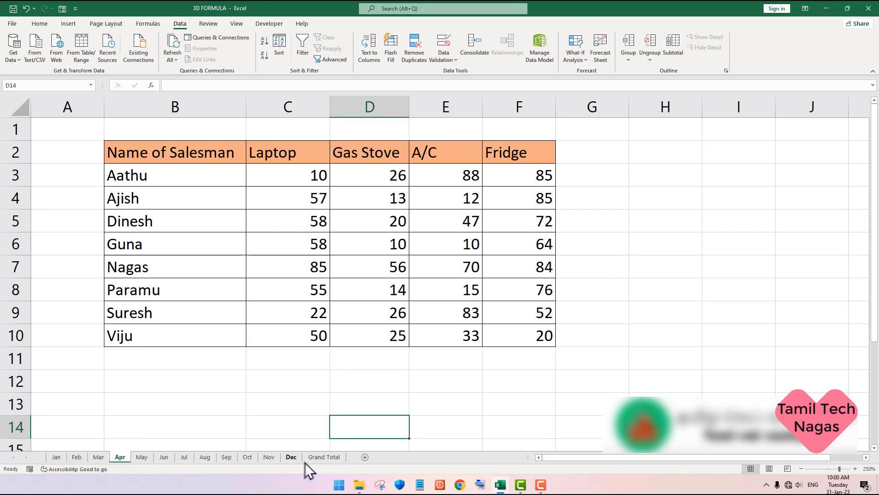
left_click(317, 457)
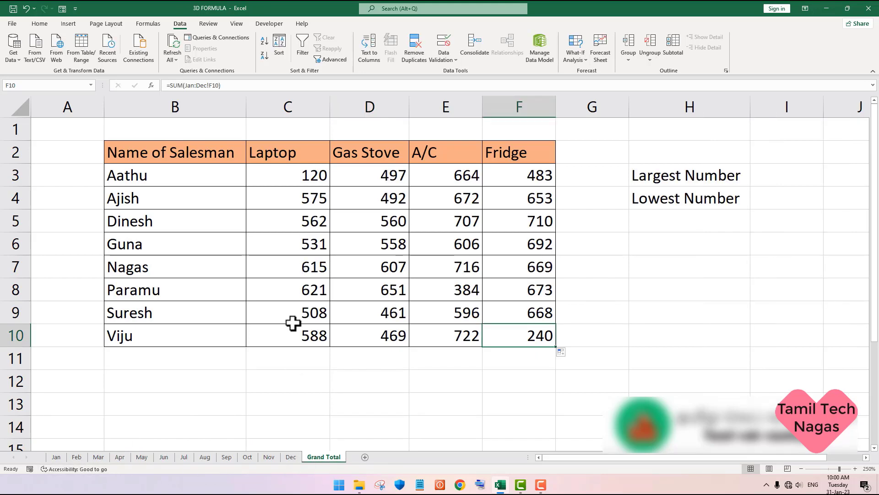
left_click(295, 181)
left_click(520, 341)
Step: Enter a MAX formula in I3 covering C3:F10 across the Jan to Dec sheets by picking the references, and check the formula
left_click(771, 172)
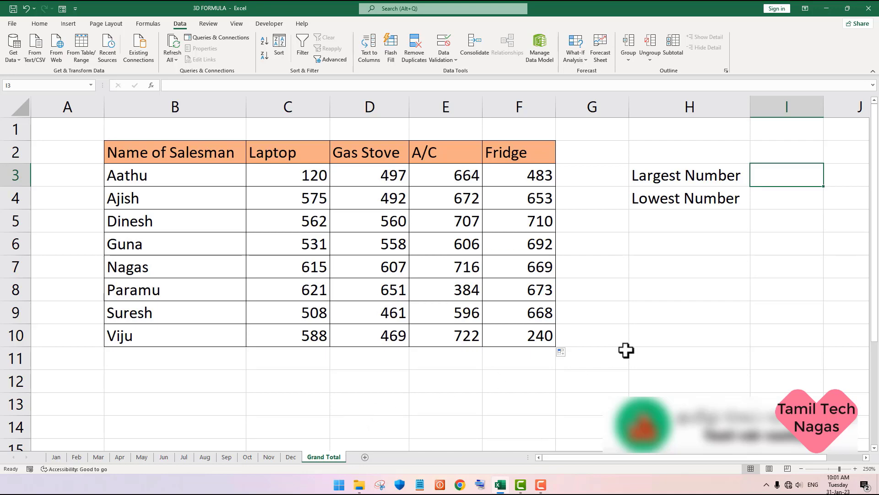
type("=ma")
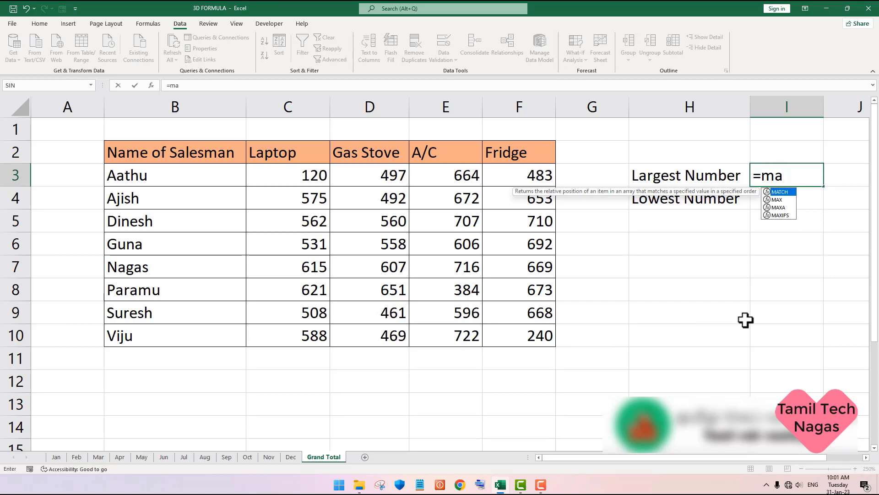
type("x")
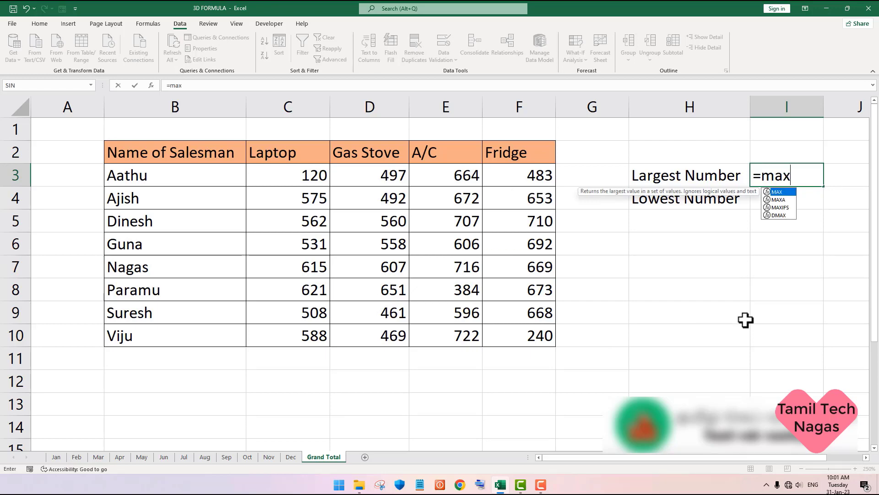
type("(")
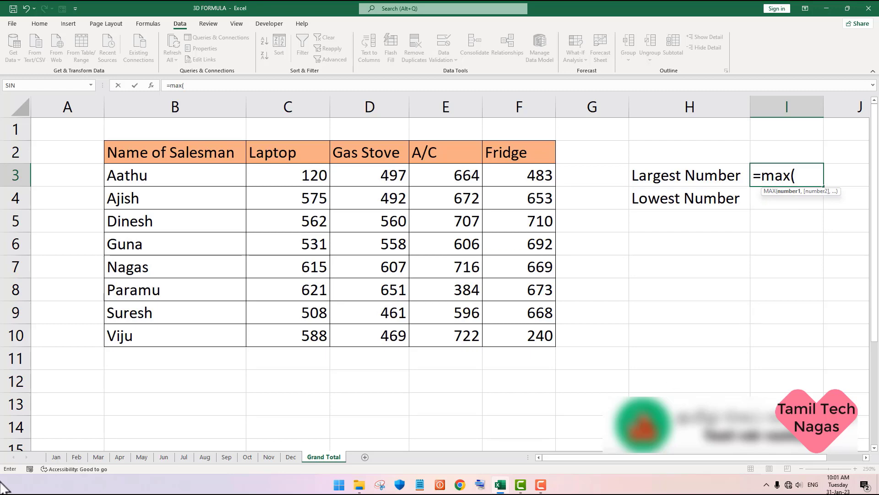
left_click(53, 458)
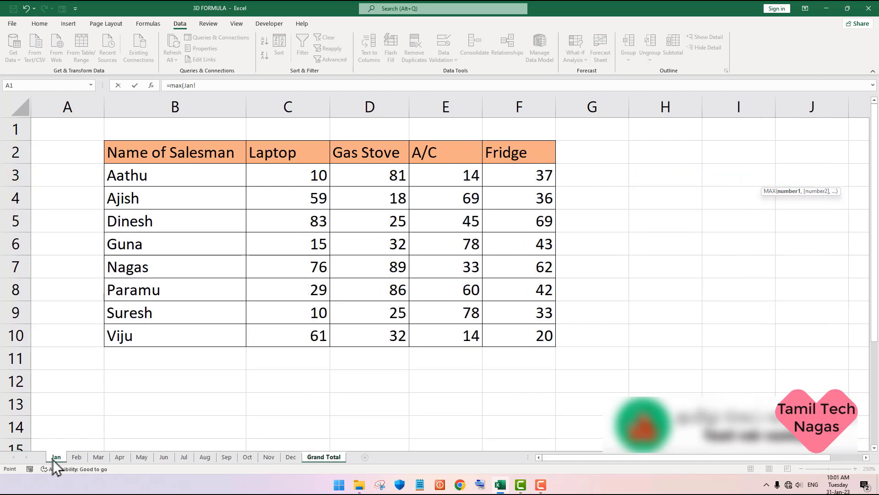
left_click(284, 455, "shift")
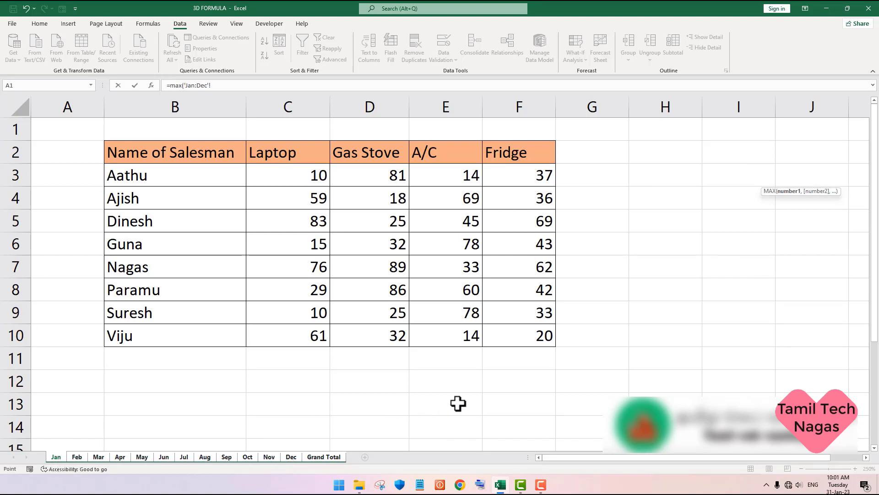
left_click_drag(304, 173, 531, 331)
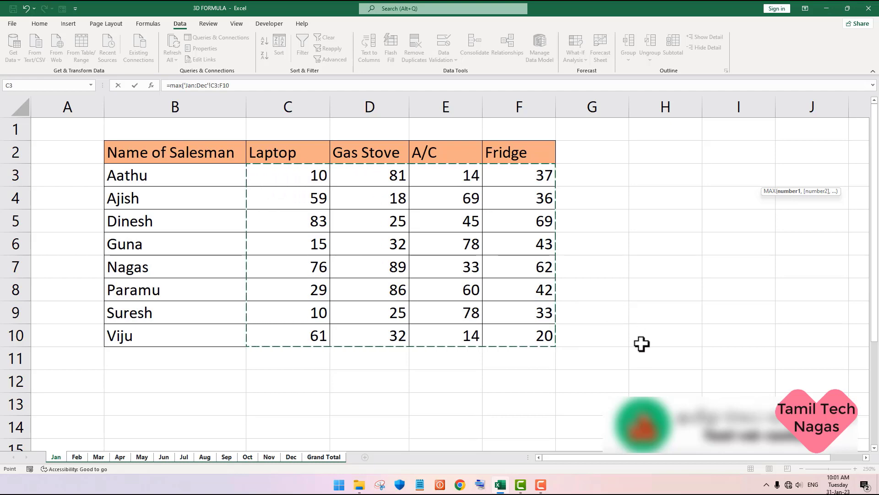
key("Return")
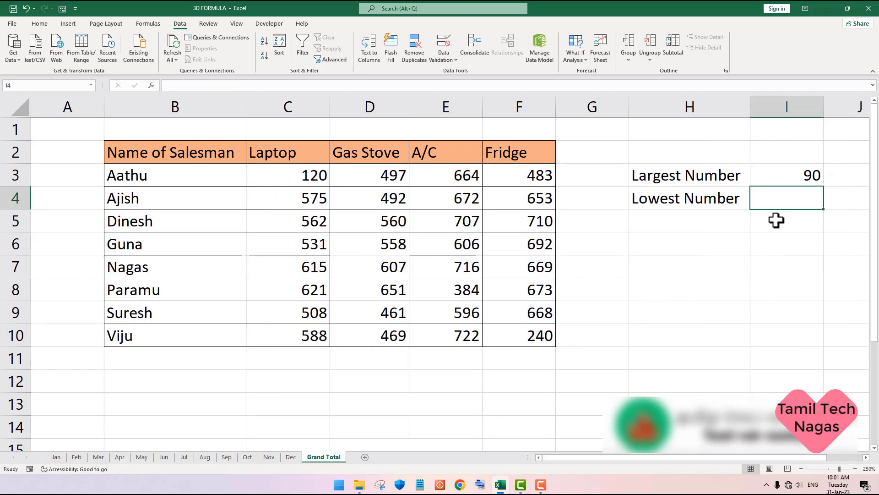
left_click(789, 179)
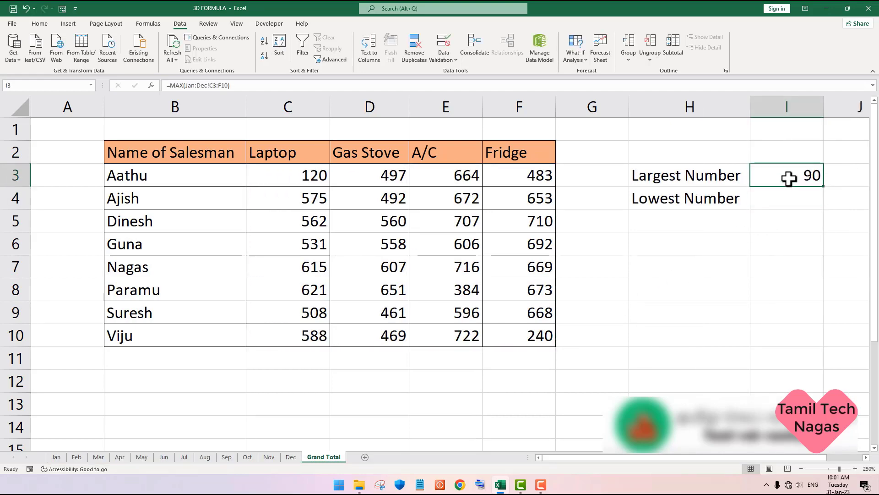
Step: Set the yellow cell C5 on the Aug sheet to 1090 and check the largest number on the Grand Total sheet
left_click(203, 457)
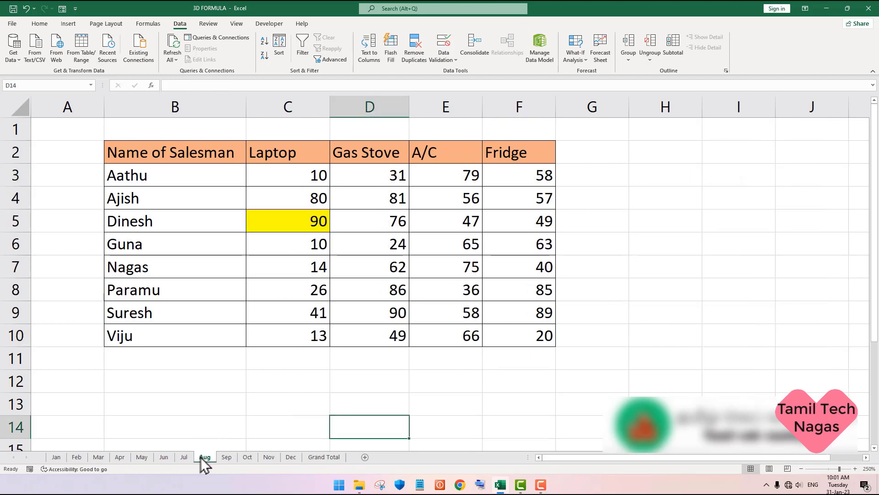
double_click(306, 225)
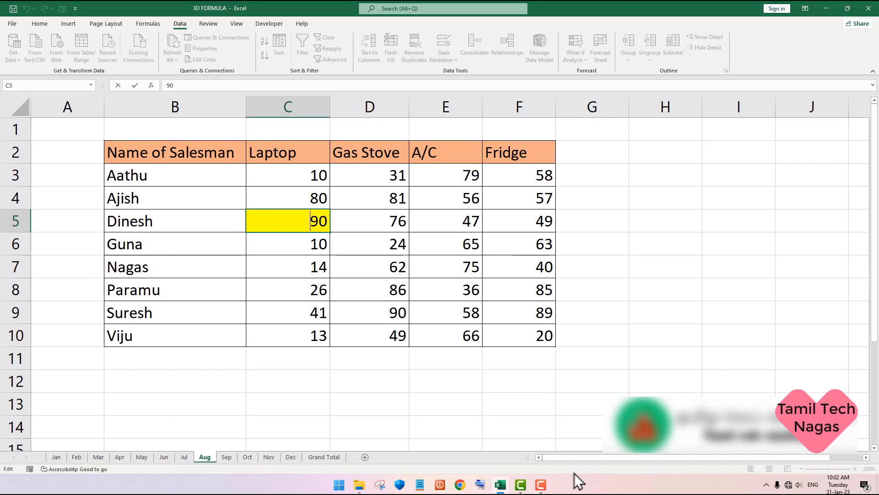
type("10")
key("Return")
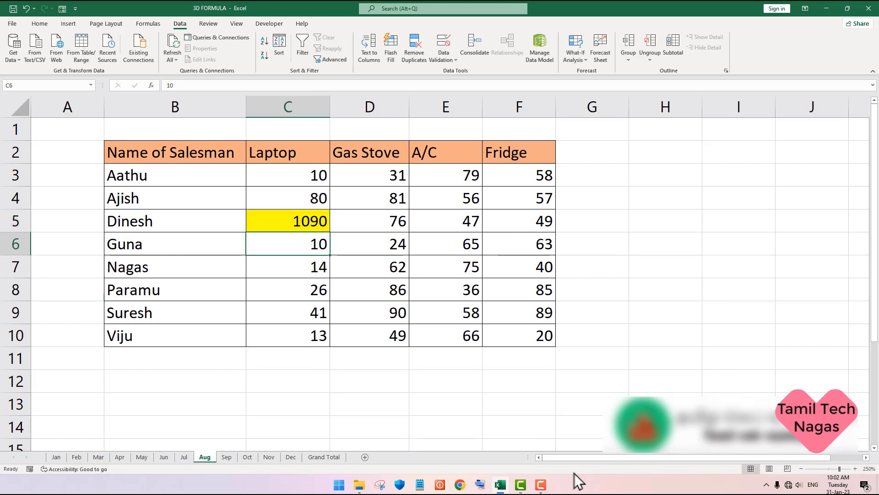
left_click(327, 457)
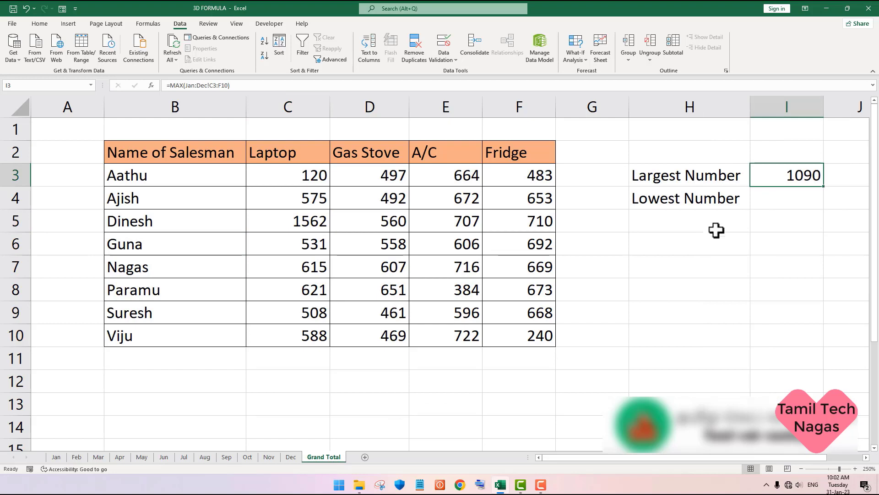
Step: Enter a MIN formula in I4 of Grand Total covering C3:F10 across the Jan to Dec sheets by picking the references
left_click(789, 200)
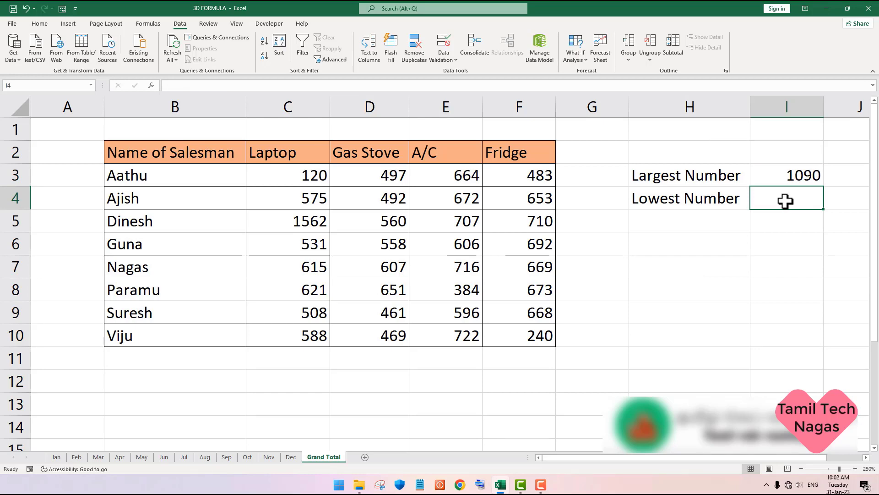
type("=")
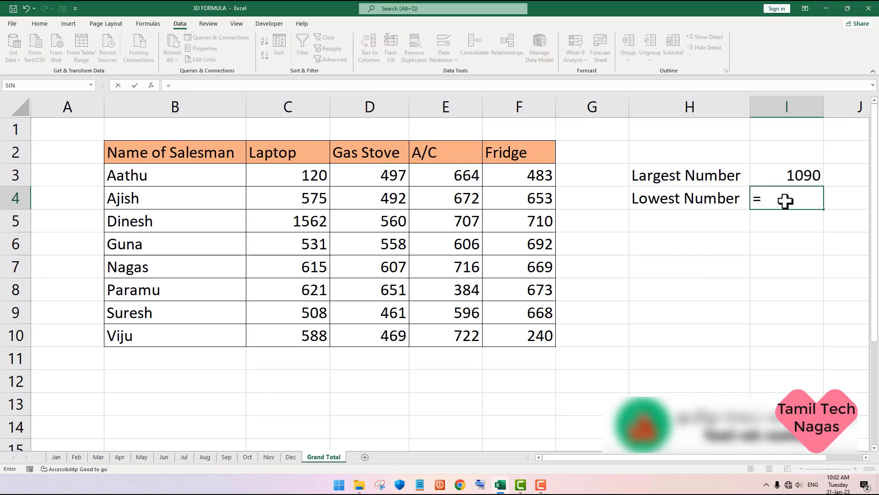
type("min")
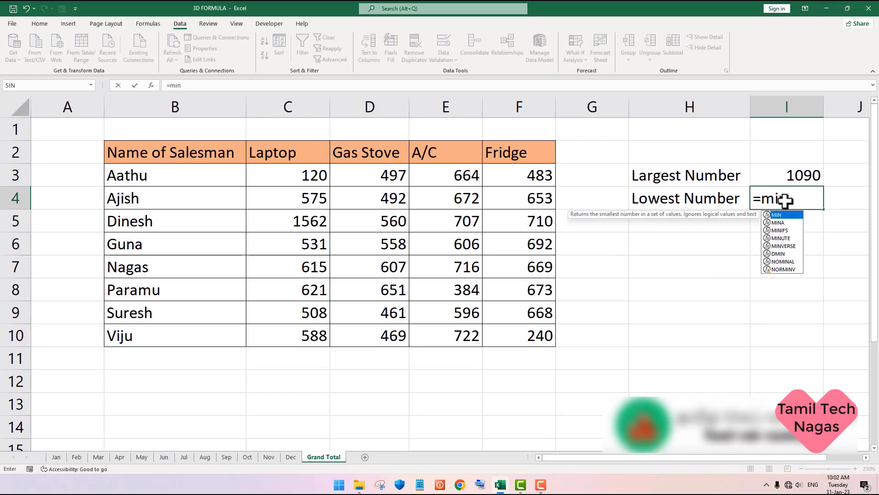
type("(")
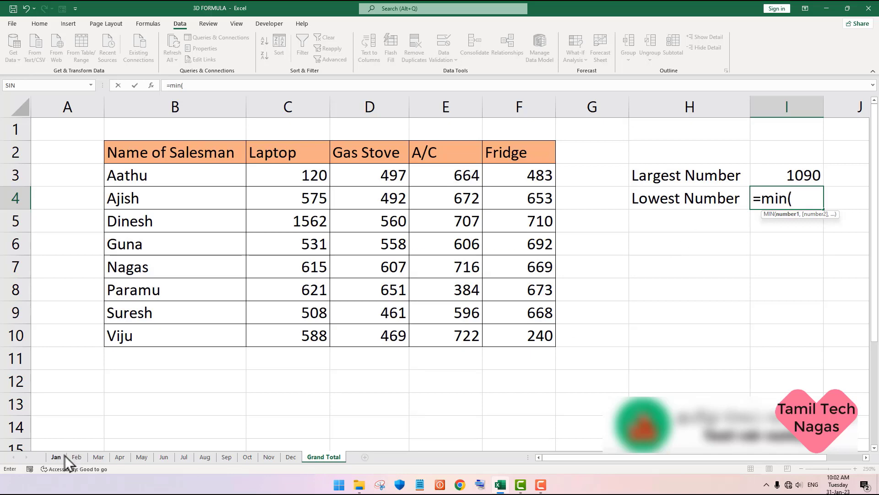
left_click(60, 457)
left_click(288, 456, "shift")
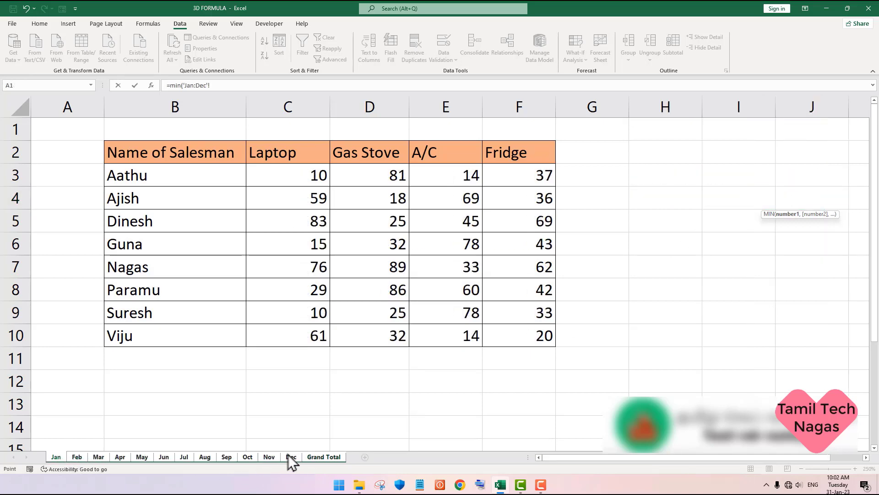
left_click_drag(289, 177, 554, 338)
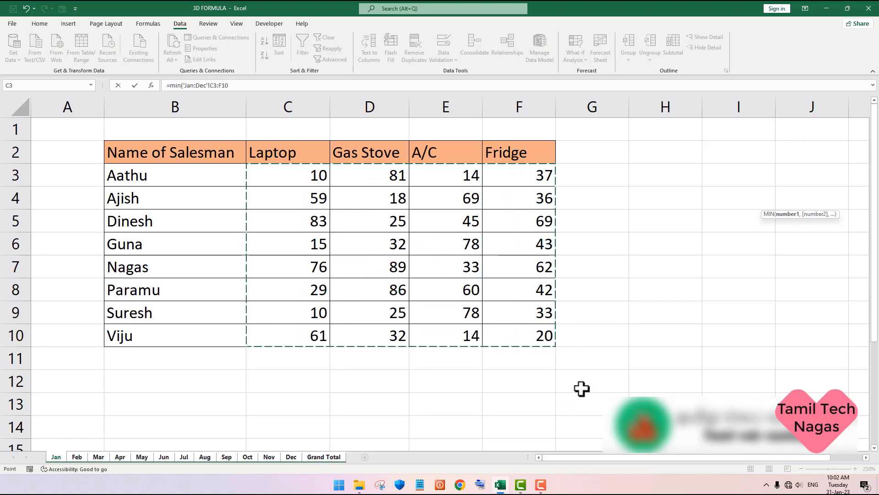
key("Return")
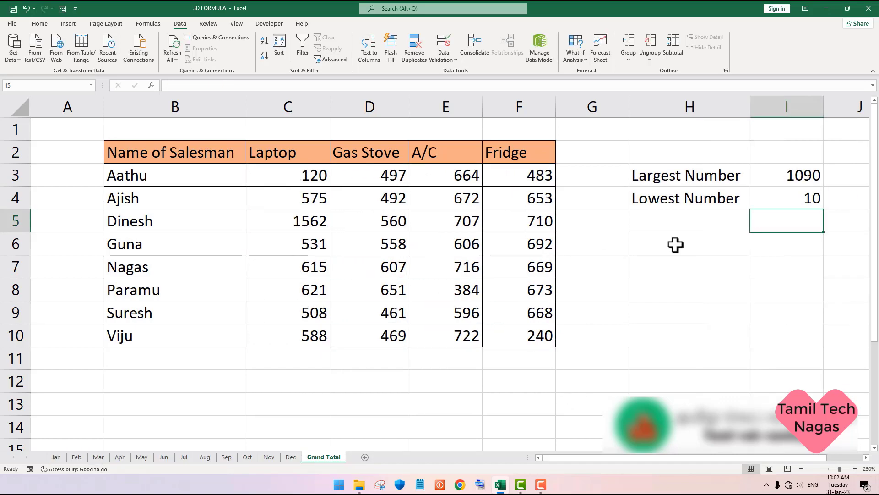
Step: Set C3 on the Jan sheet to 1 and check the lowest number in I4 on the Grand Total sheet
left_click(58, 460)
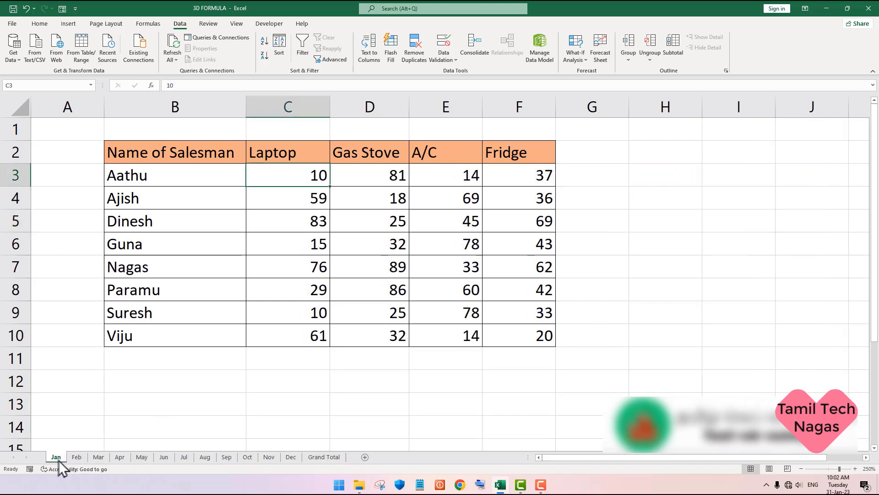
double_click(313, 173)
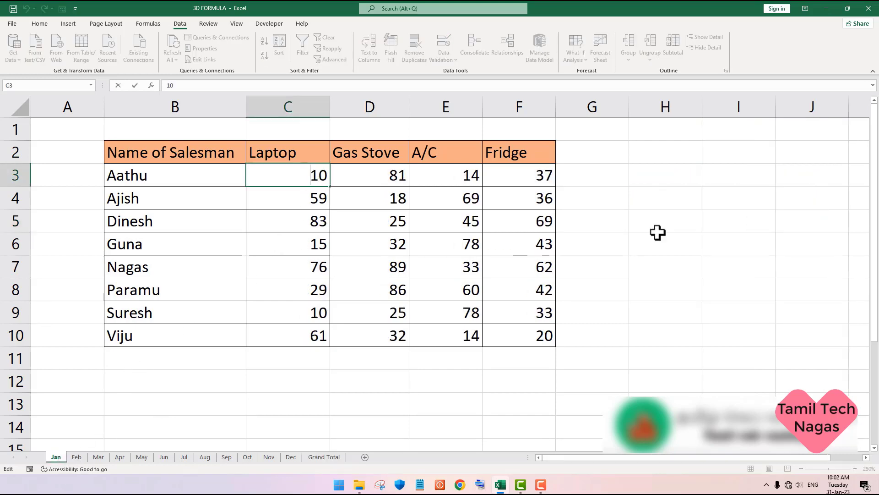
key("Delete")
key("Delete")
type("1")
key("Return")
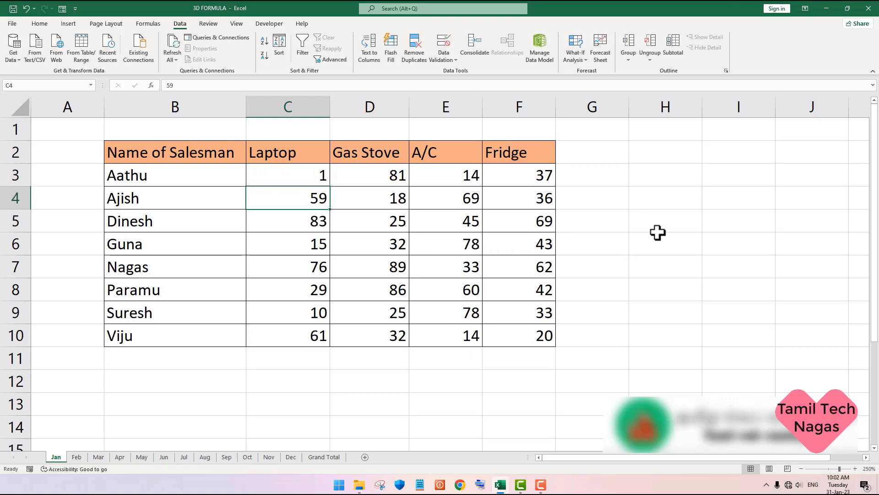
left_click(332, 457)
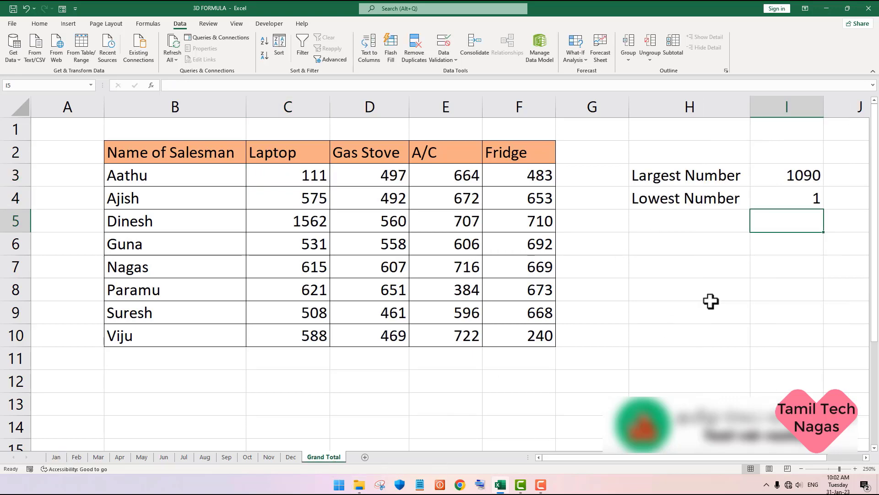
left_click(791, 196)
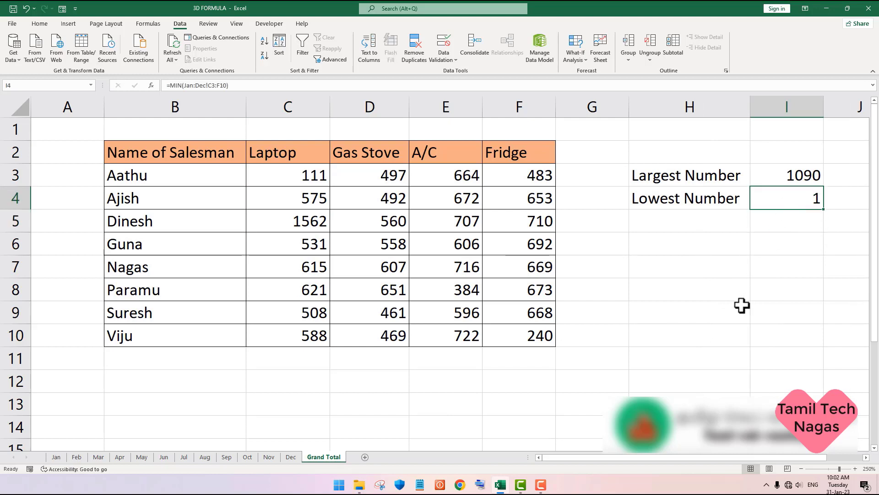